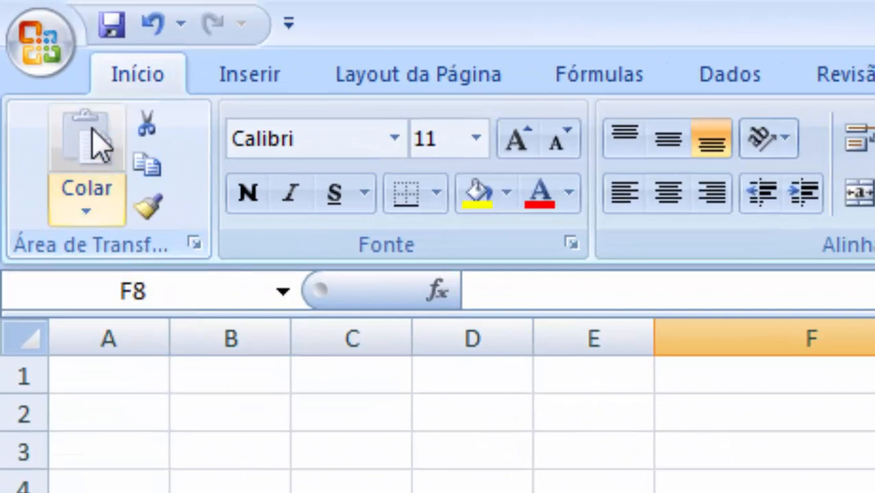
pyautogui.click(81, 194)
pyautogui.click(81, 194)
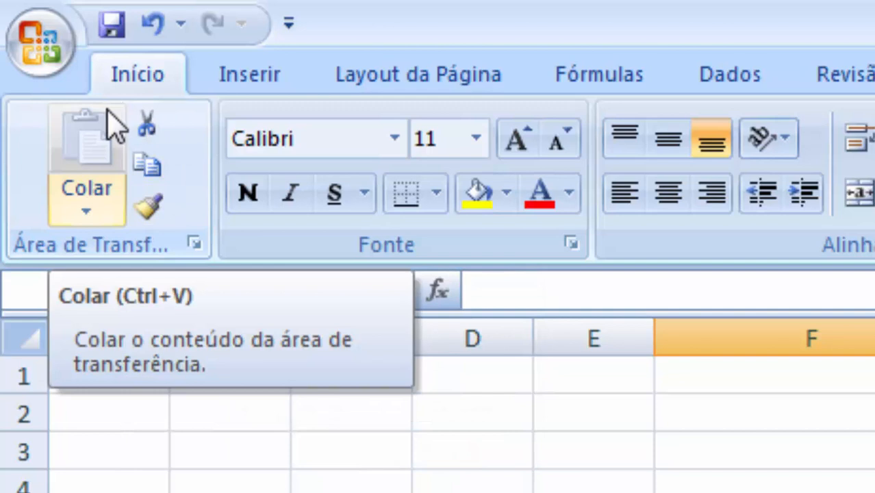
# - Enter the text HEREO in cell A1
pyautogui.click(123, 391)
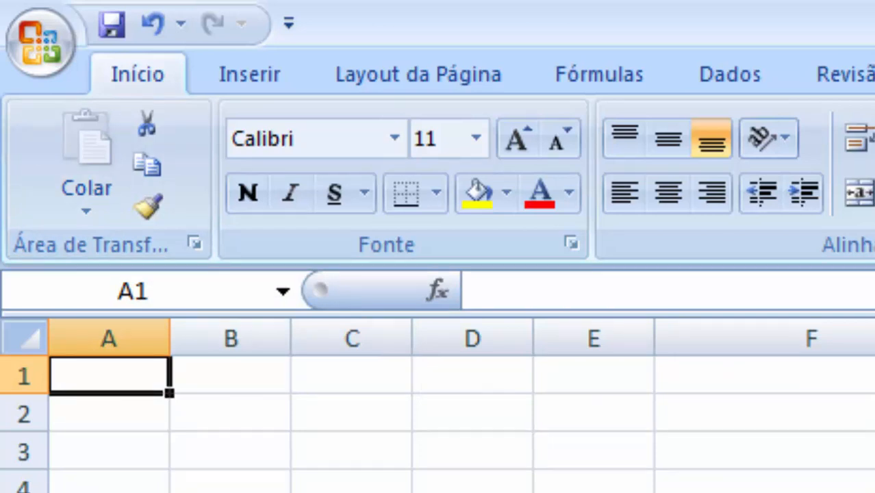
pyautogui.write('hereo')
pyautogui.press('BackSpace')
pyautogui.press('BackSpace')
pyautogui.press('BackSpace')
pyautogui.press('BackSpace')
pyautogui.press('BackSpace')
pyautogui.write('HER')
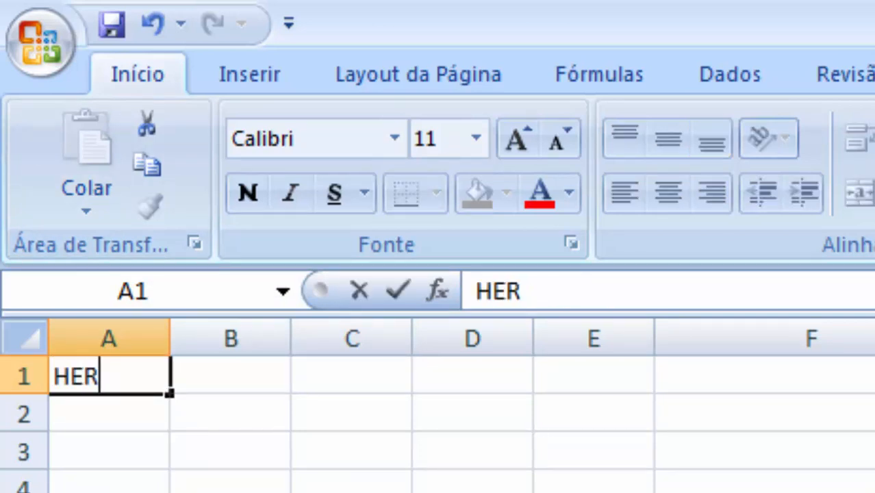
pyautogui.write('EO')
pyautogui.press('Tab')
pyautogui.press('Left')
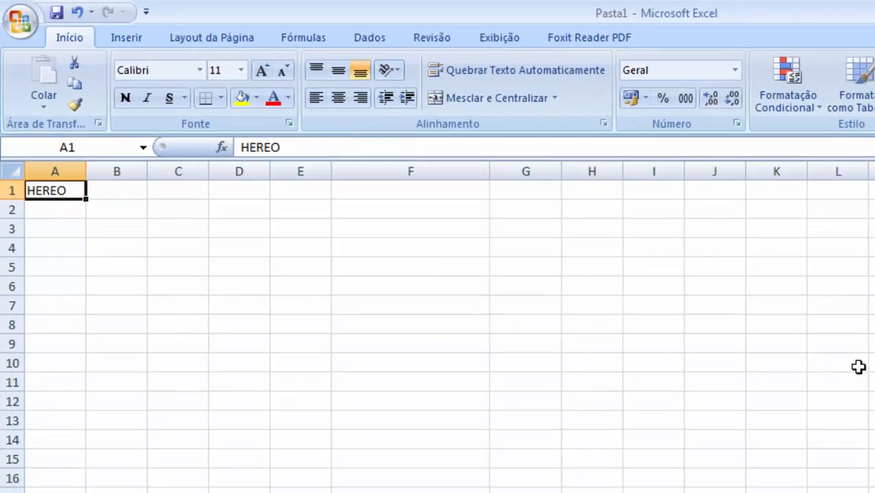
# - Copy cell A1 and paste it into cell K9
pyautogui.click(838, 355)
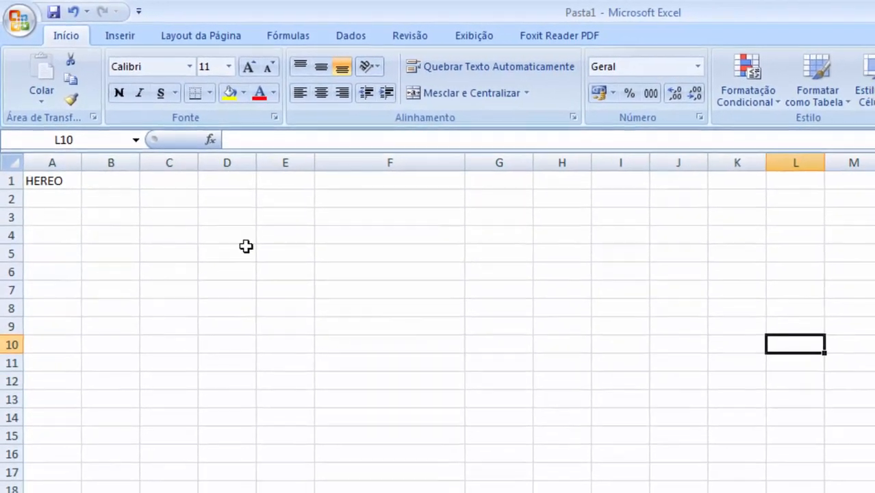
pyautogui.click(63, 181)
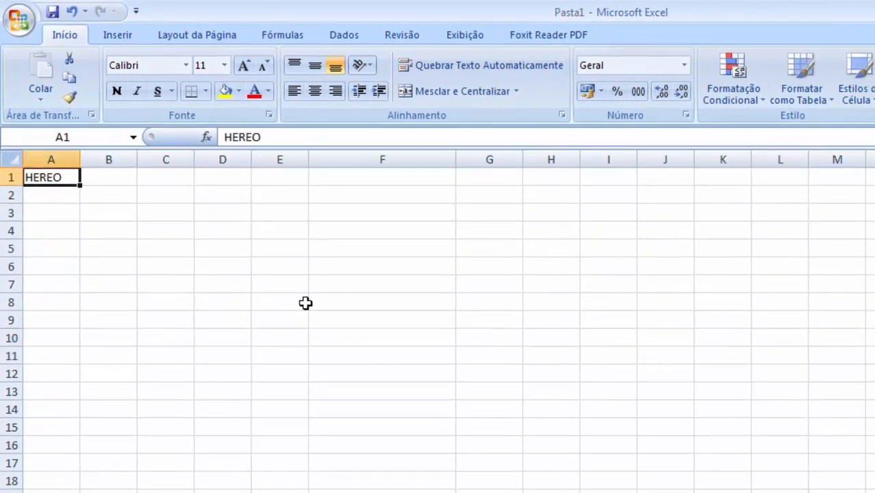
pyautogui.click(71, 80)
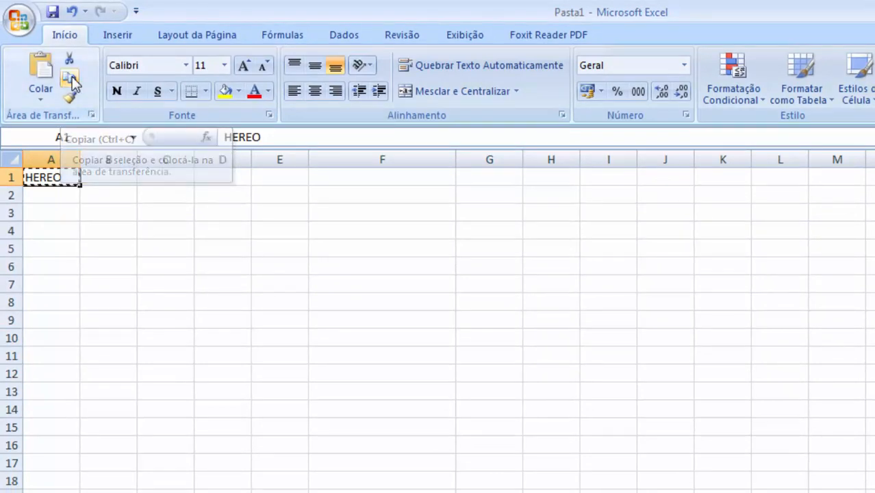
pyautogui.click(732, 316)
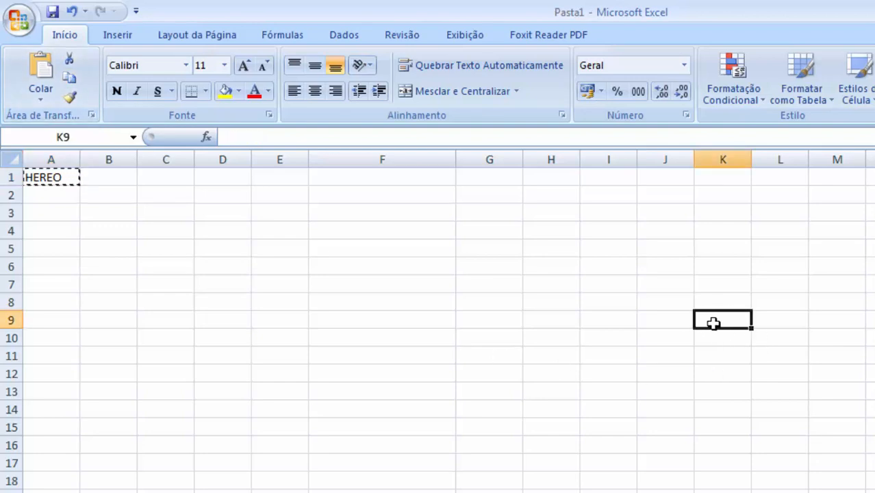
pyautogui.click(37, 69)
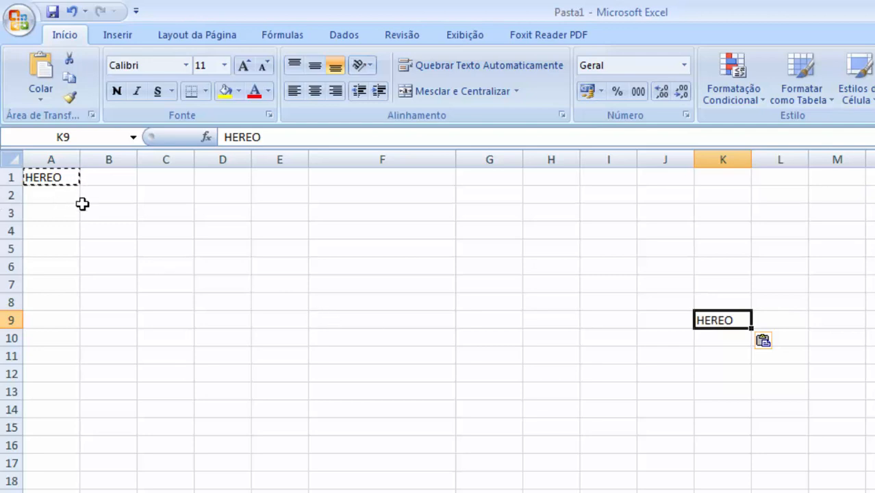
# - Paste the copied HEREO text again into cell D6
pyautogui.click(117, 220)
pyautogui.click(58, 180)
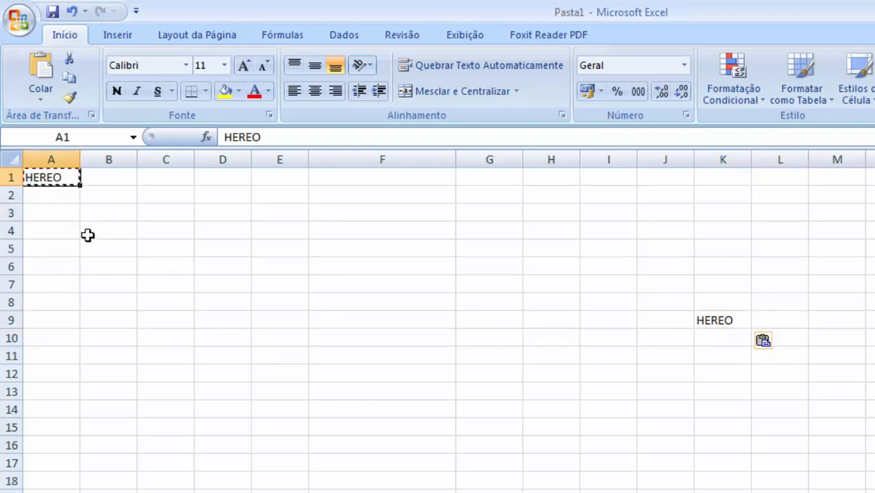
pyautogui.click(222, 261)
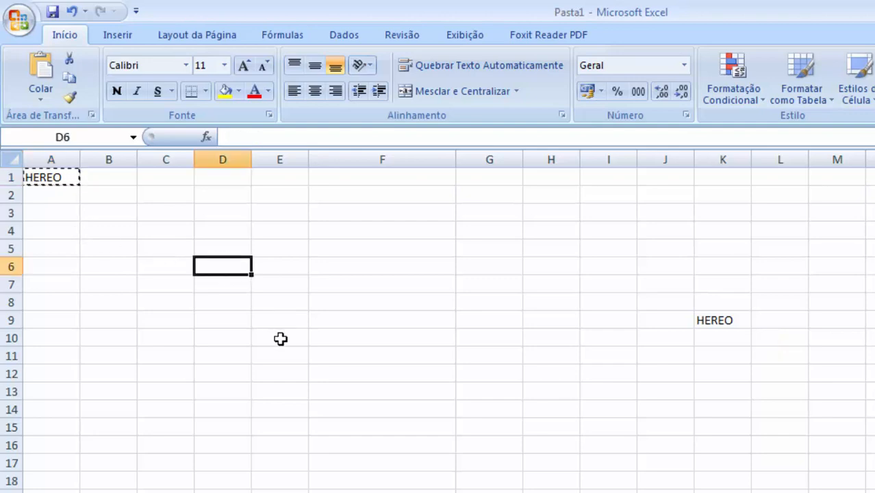
pyautogui.hotkey('ctrl', 'v')
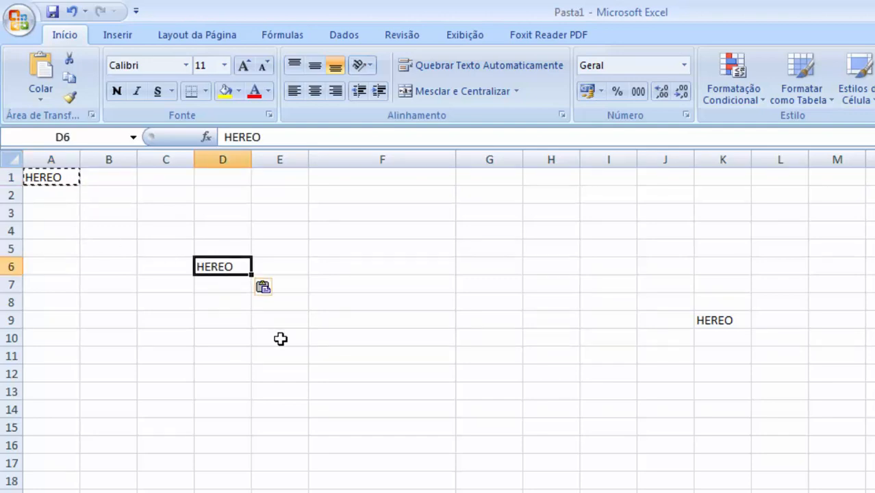
pyautogui.press('Escape')
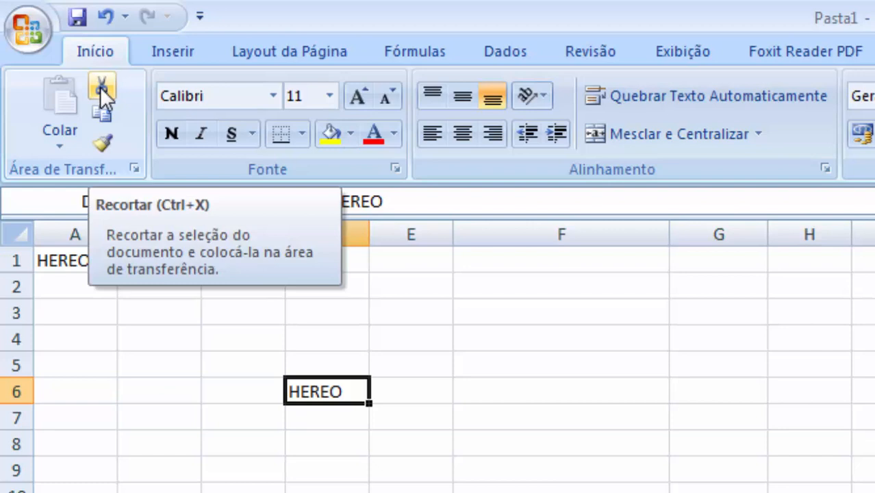
# - Cut cell D6 and paste it into cell H11
pyautogui.click(100, 86)
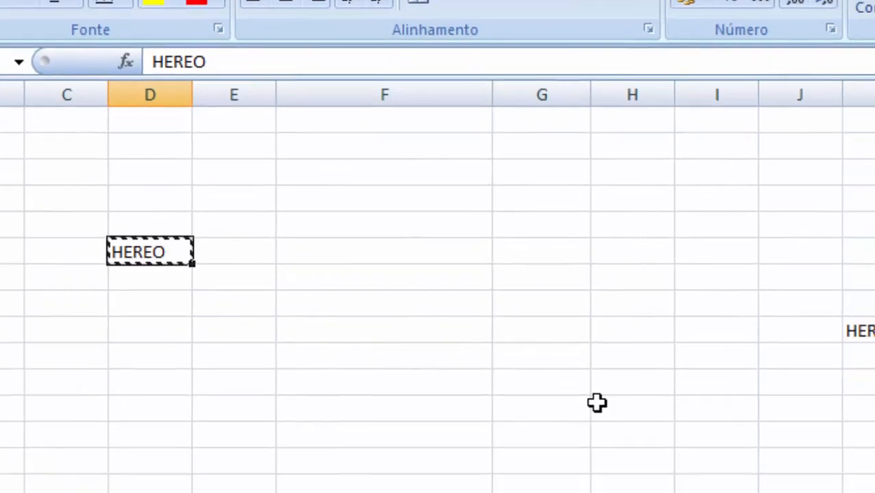
pyautogui.click(543, 341)
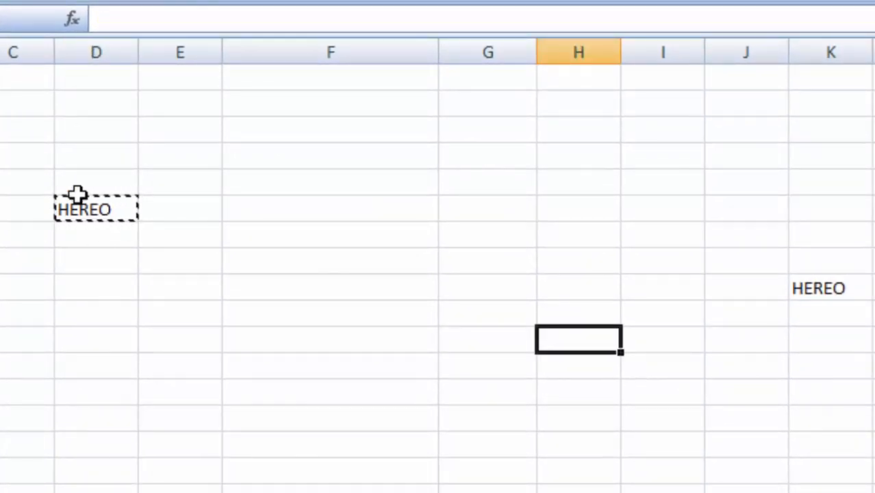
pyautogui.hotkey('ctrl', 'v')
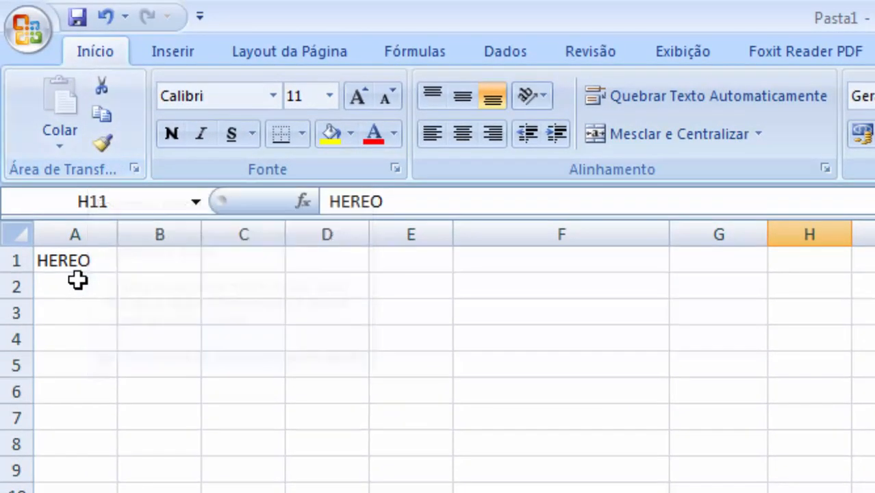
# - Give cell A1 a yellow fill and make its text bold and italic
pyautogui.click(72, 260)
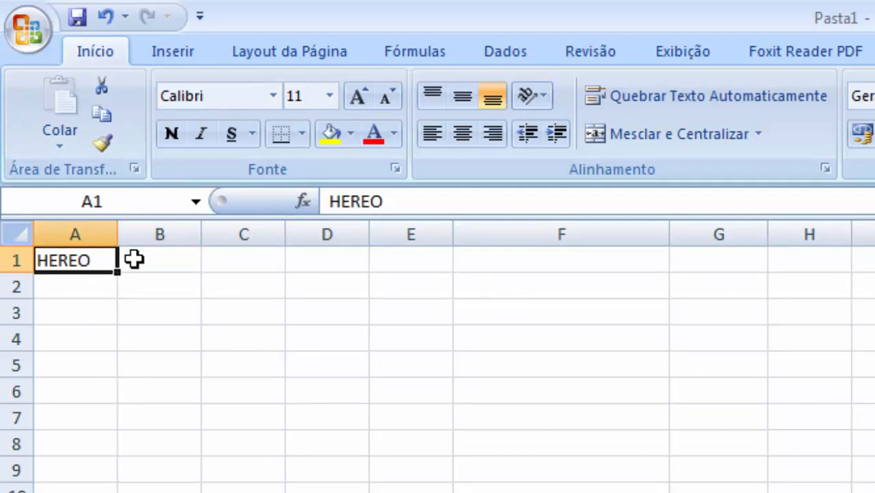
pyautogui.click(328, 135)
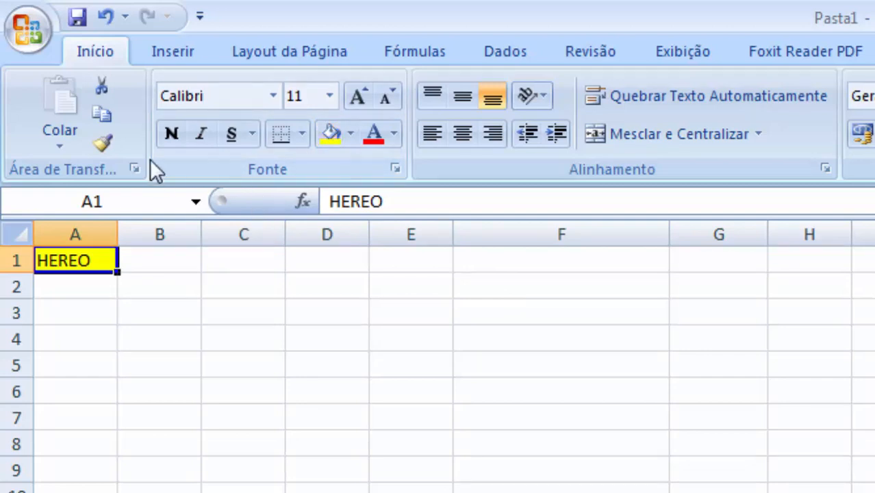
pyautogui.click(161, 131)
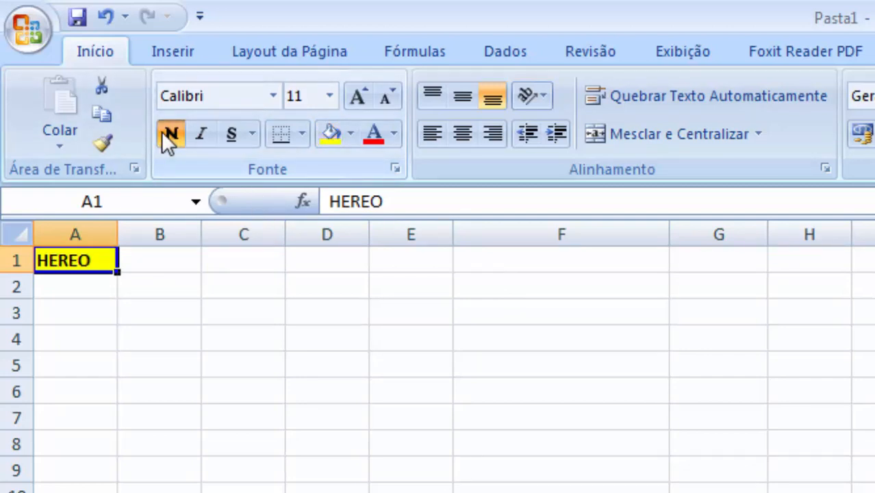
pyautogui.click(200, 134)
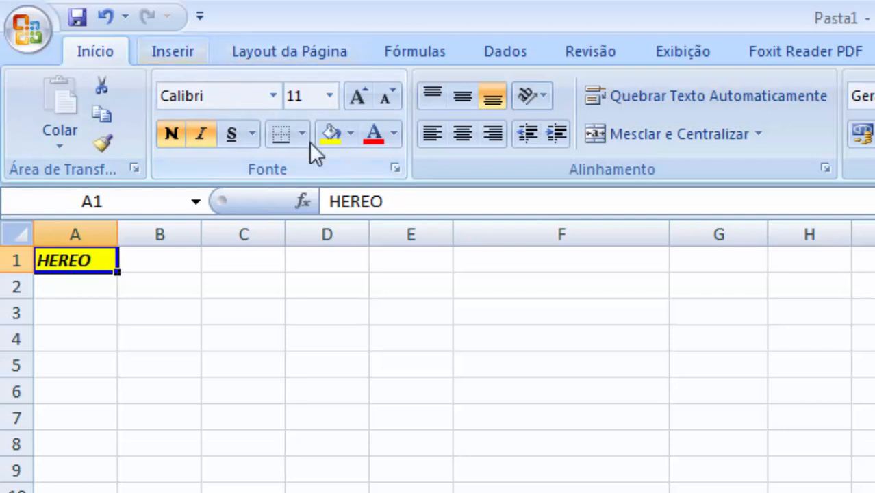
# - Widen column A and center the text in cell A1
pyautogui.moveTo(118, 234); pyautogui.dragTo(206, 234)
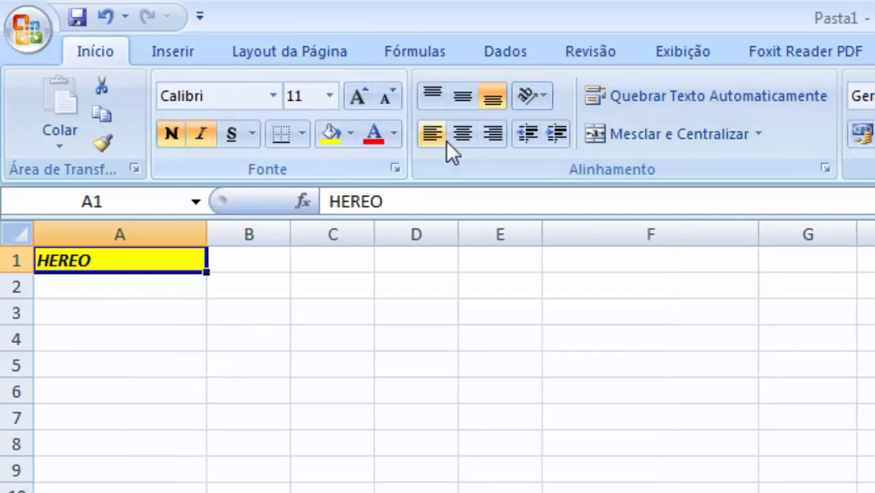
pyautogui.click(465, 137)
pyautogui.click(322, 363)
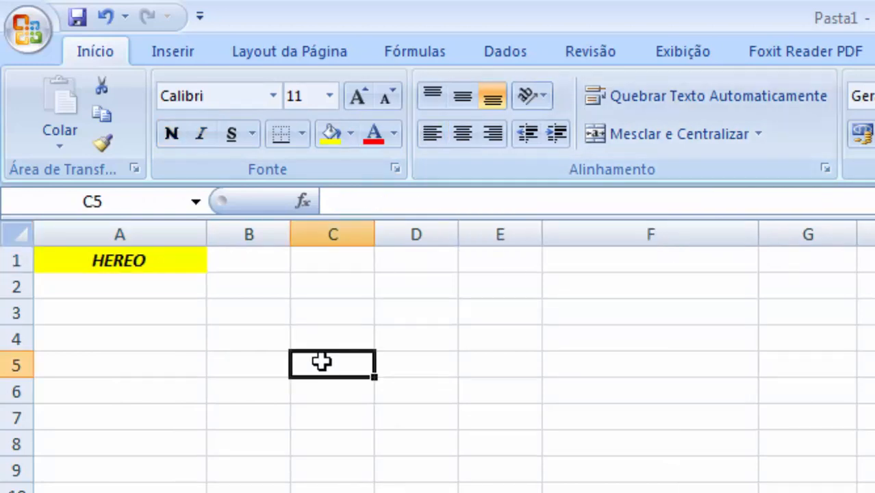
# - Copy A1's formatting to cell K9 with the Format Painter
pyautogui.click(117, 259)
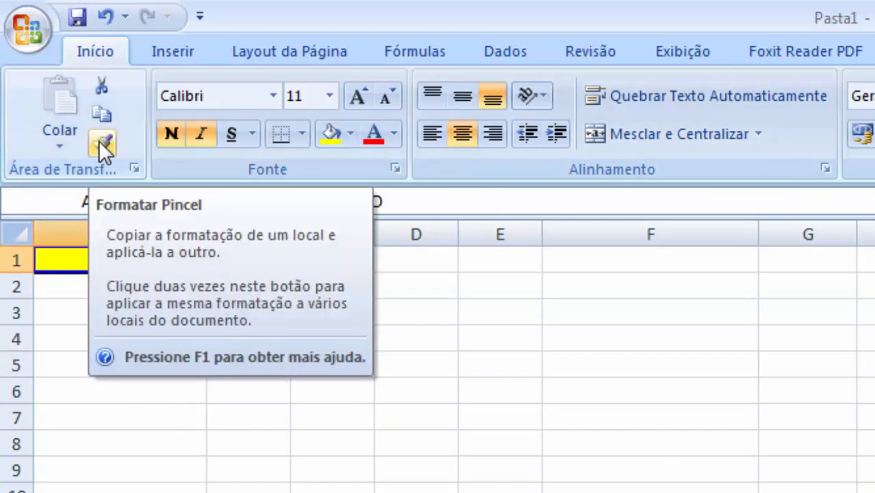
pyautogui.click(101, 144)
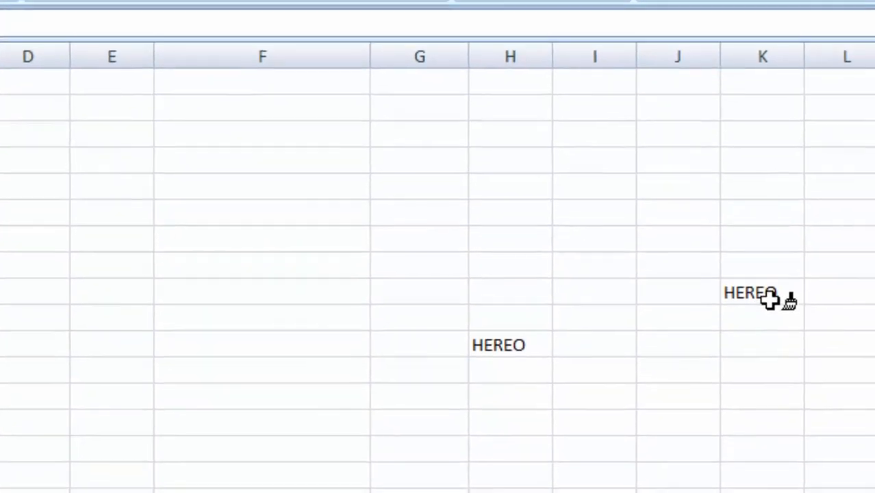
pyautogui.click(675, 281)
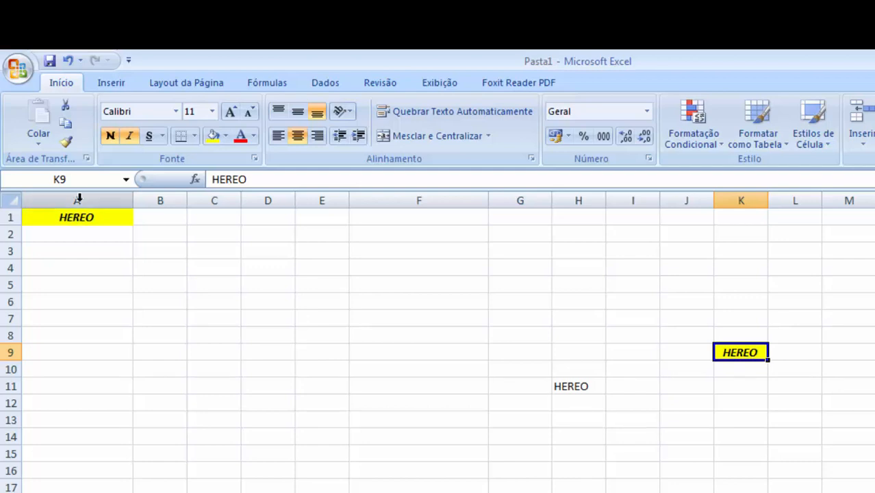
# - Apply A1's formatting to cell E9 with the Format Painter and enter CIDADE there
pyautogui.click(77, 217)
pyautogui.click(66, 142)
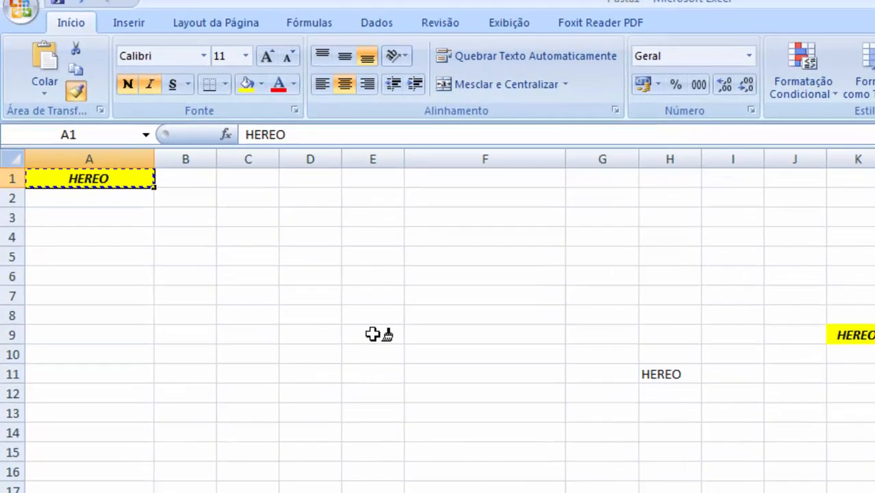
pyautogui.click(323, 352)
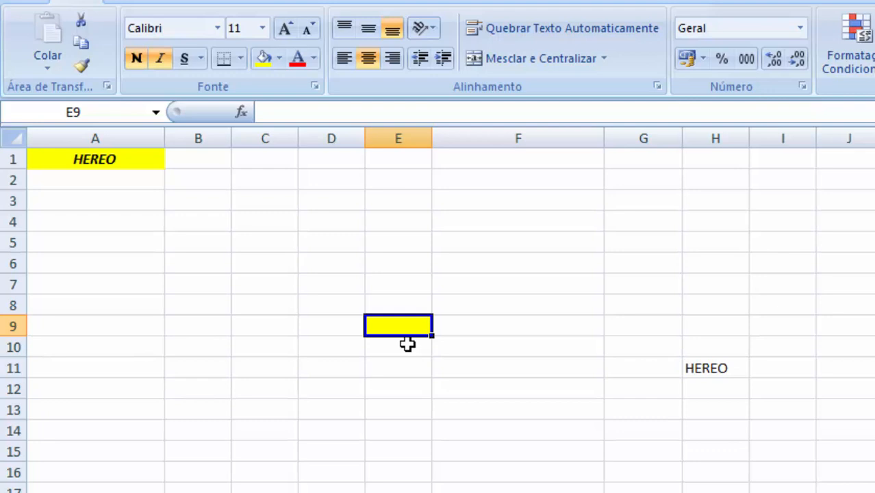
pyautogui.write('CIDADE')
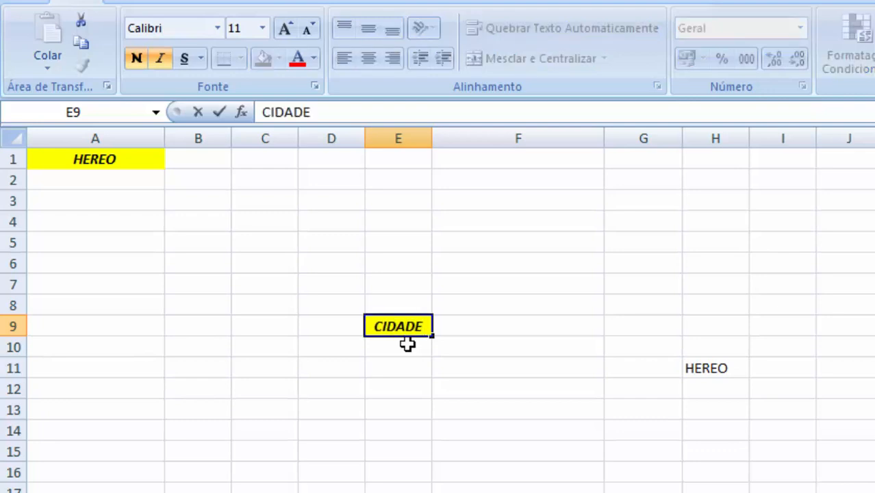
pyautogui.press('Return')
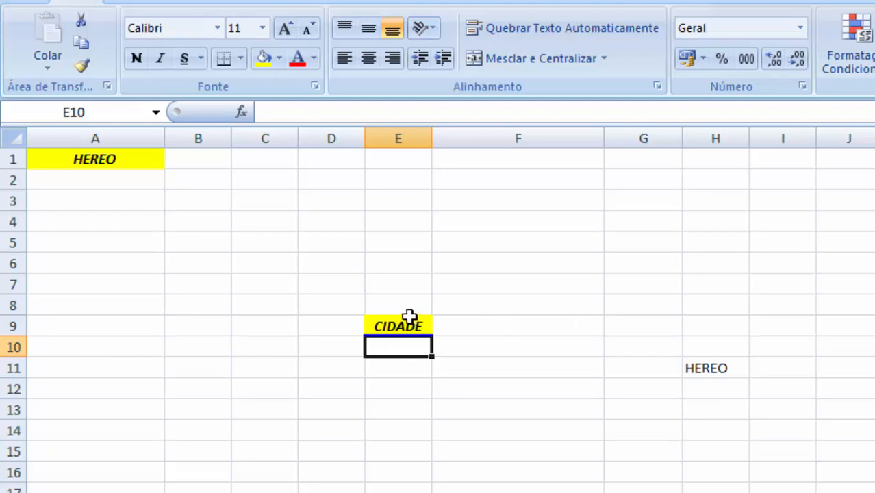
# - Open the Clipboard task pane and close it again
pyautogui.click(107, 87)
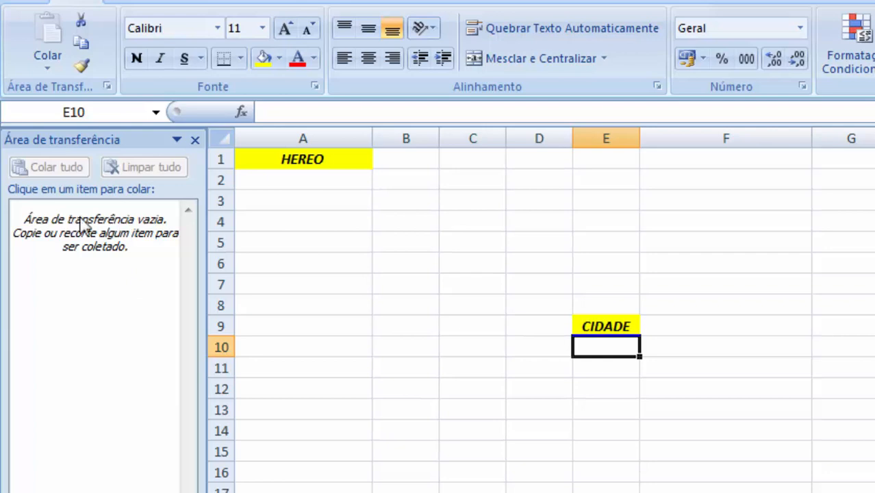
pyautogui.click(195, 140)
pyautogui.click(220, 300)
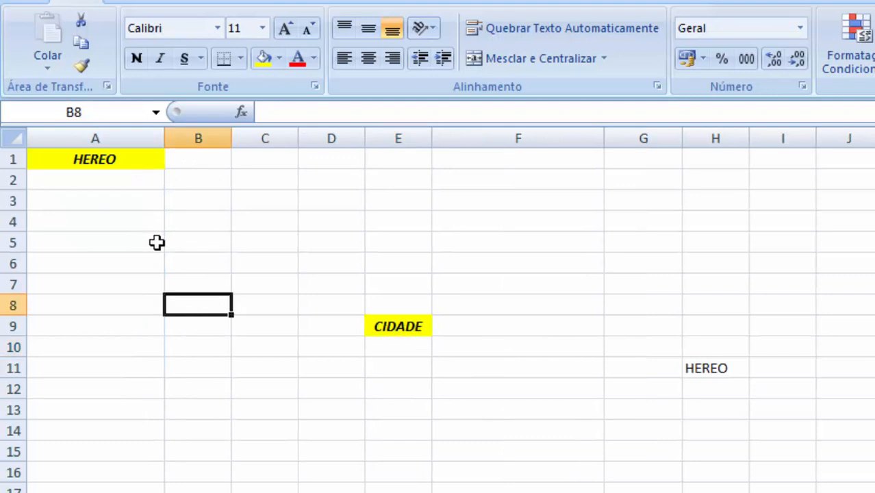
# - Copy cell A1 and review the paste options for cell C3 without pasting, cancelling the copy
pyautogui.click(118, 161)
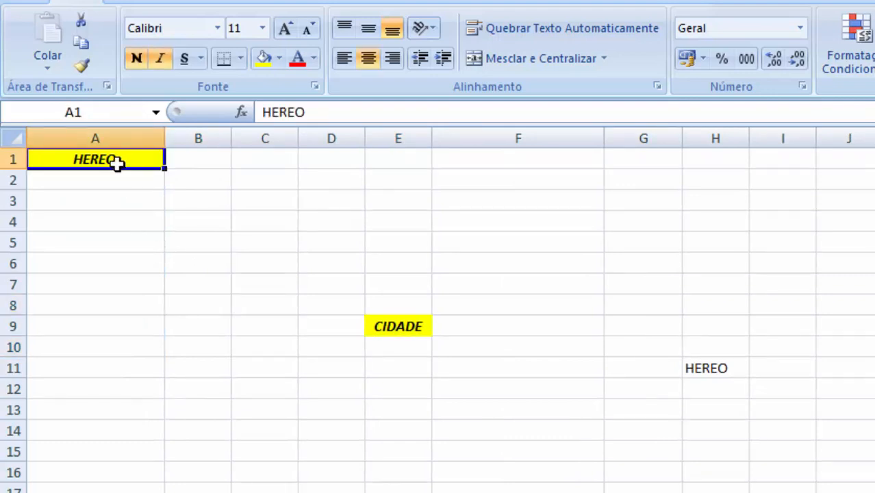
pyautogui.hotkey('ctrl', 'c')
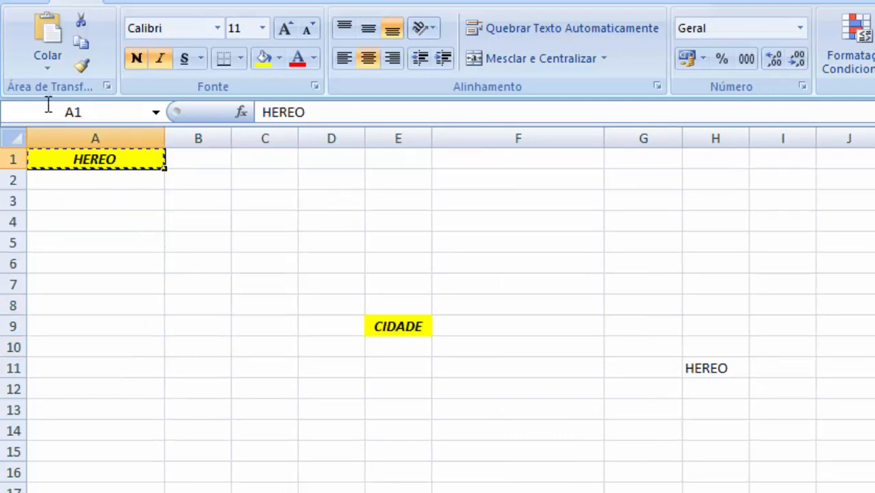
pyautogui.click(276, 203)
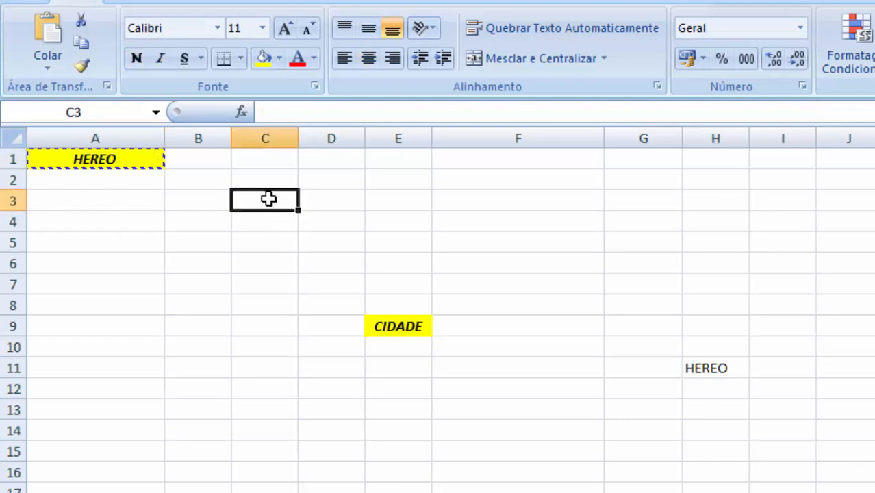
pyautogui.click(52, 67)
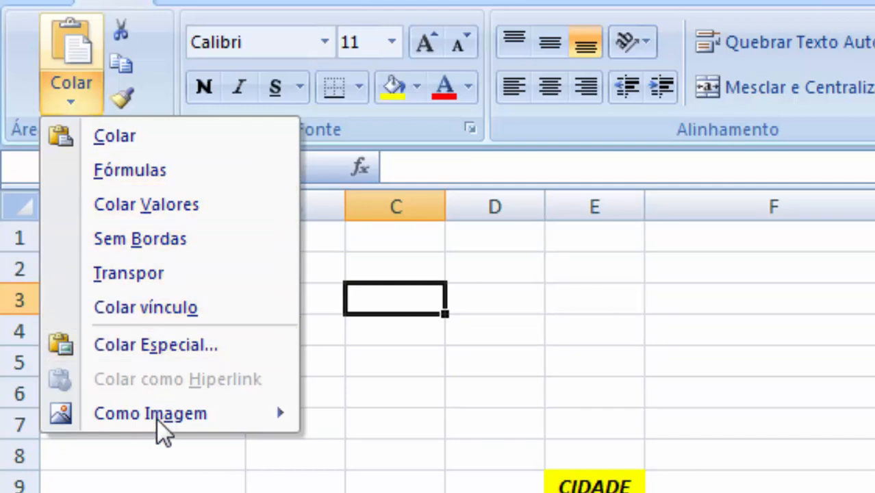
pyautogui.moveTo(158, 420)
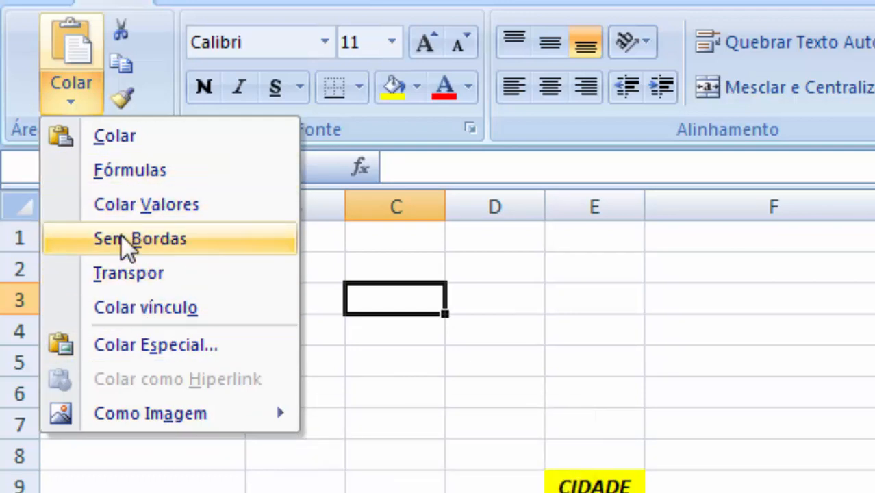
pyautogui.click(508, 302)
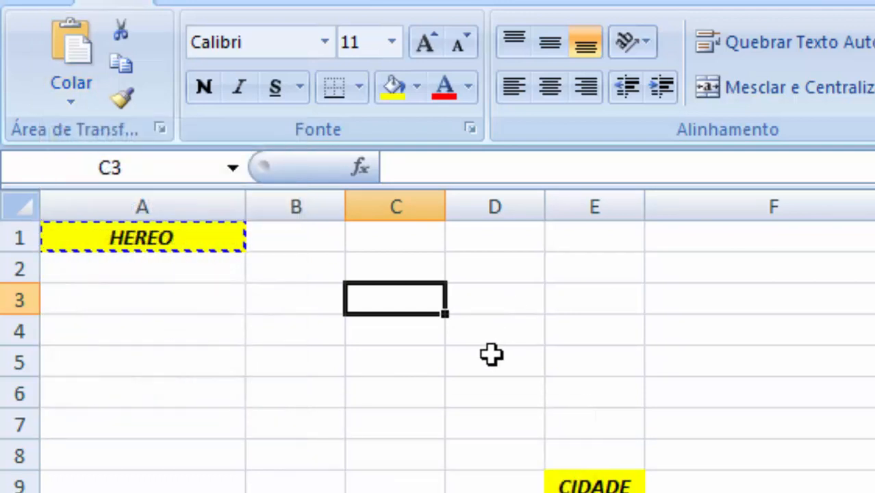
pyautogui.press('Escape')
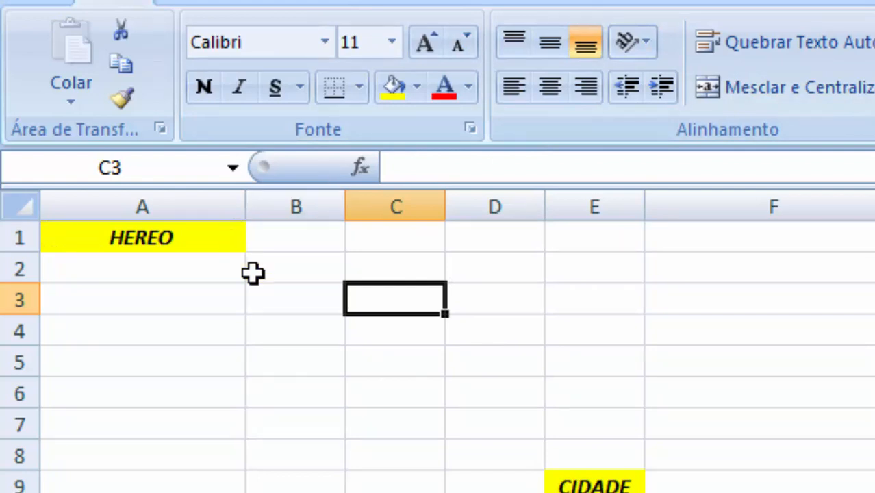
# - Enter TEXTO DE EXEMPLO in cell A4
pyautogui.click(320, 299)
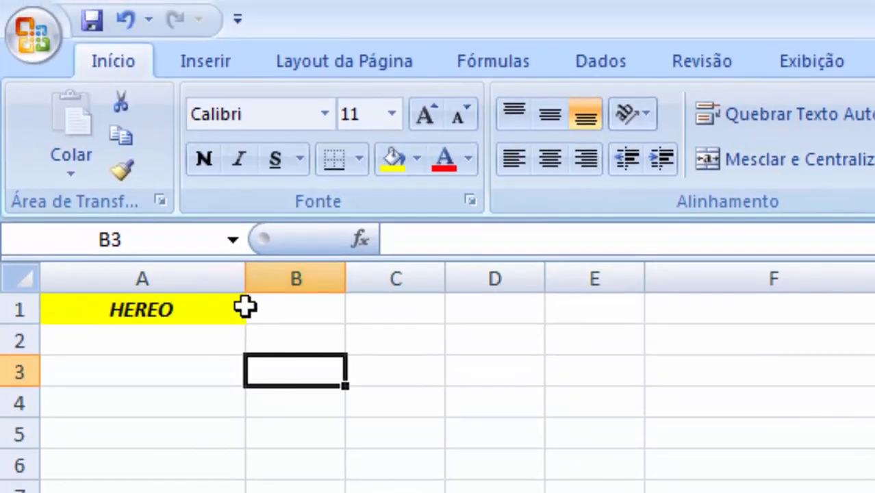
pyautogui.click(237, 259)
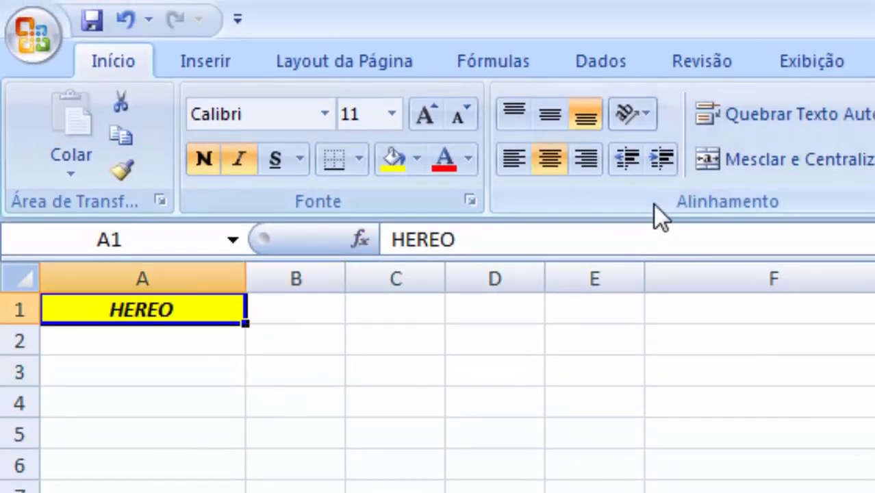
pyautogui.click(158, 411)
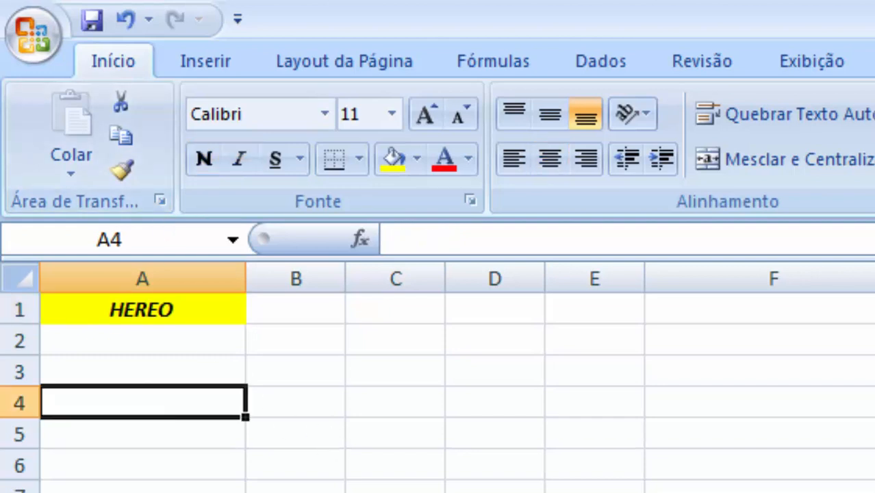
pyautogui.write('TES')
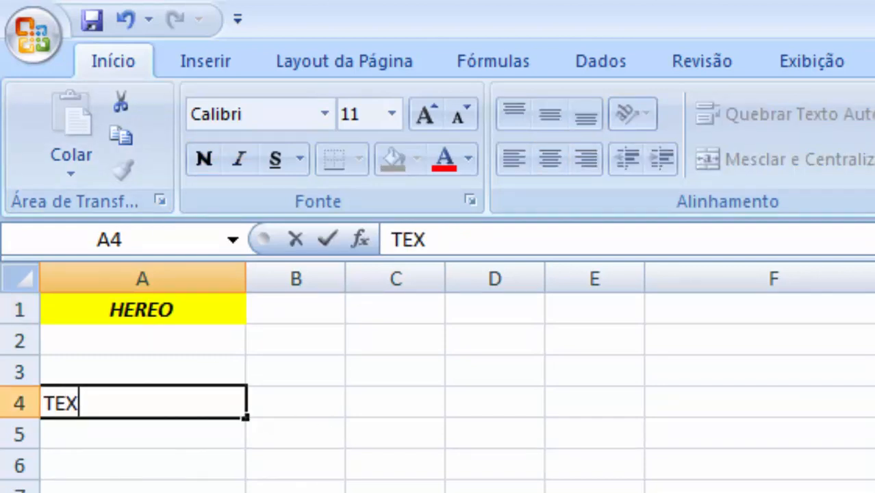
pyautogui.write('TO DE')
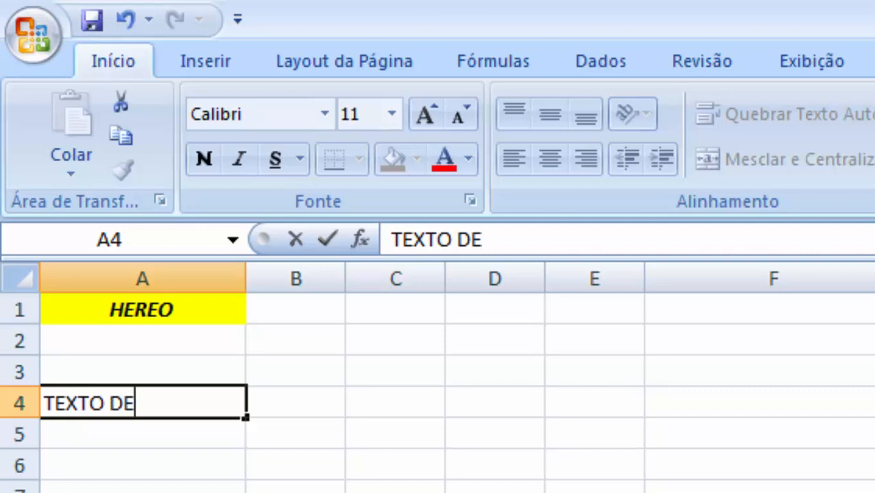
pyautogui.write(' EXEMPLO')
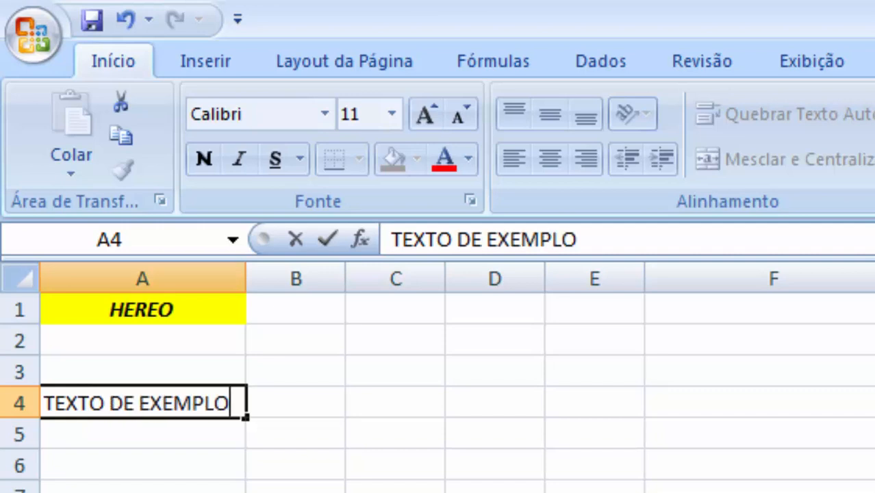
pyautogui.press('Return')
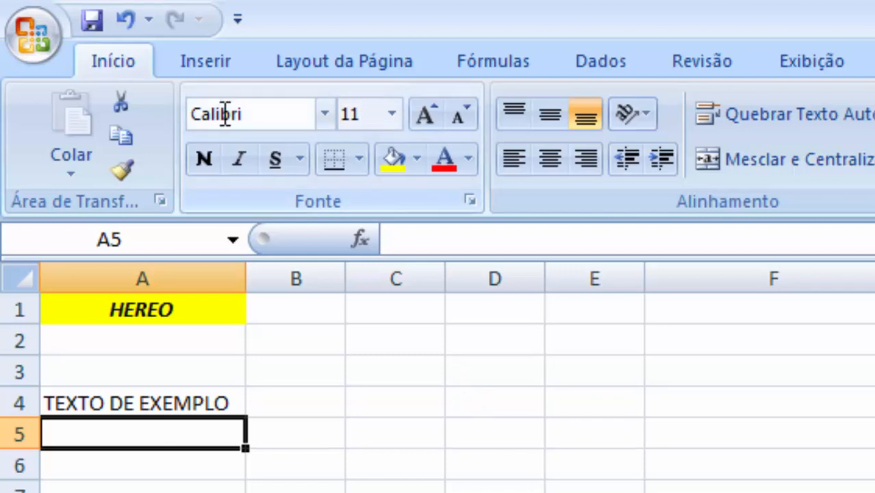
pyautogui.click(181, 397)
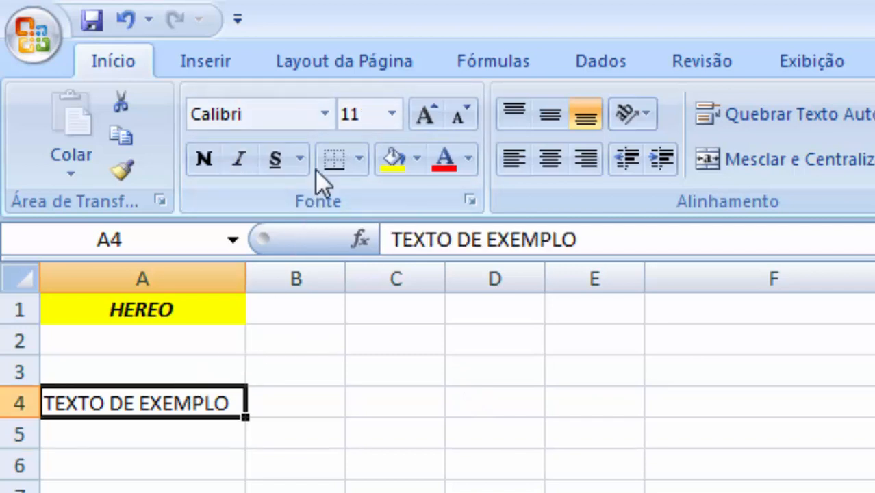
pyautogui.click(323, 114)
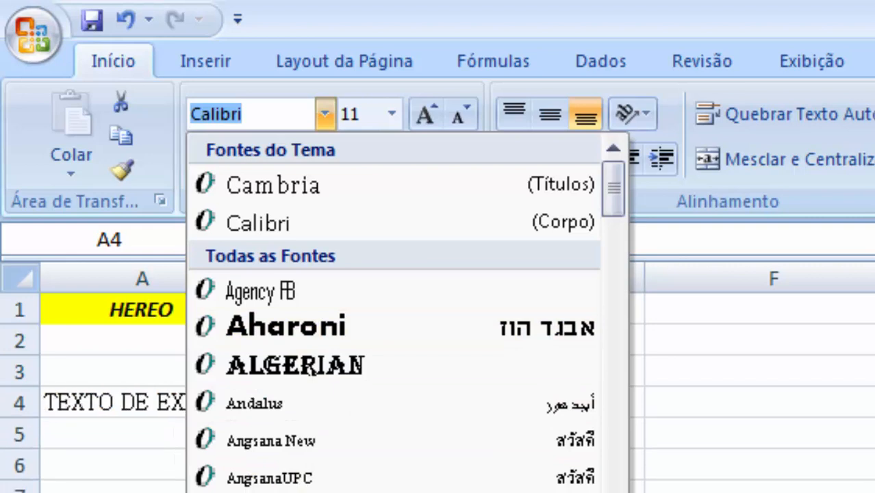
pyautogui.click(788, 472)
pyautogui.click(230, 358)
# - Move the TEXTO DE EXEMPLO cell from A4 to cell F2
pyautogui.click(184, 404)
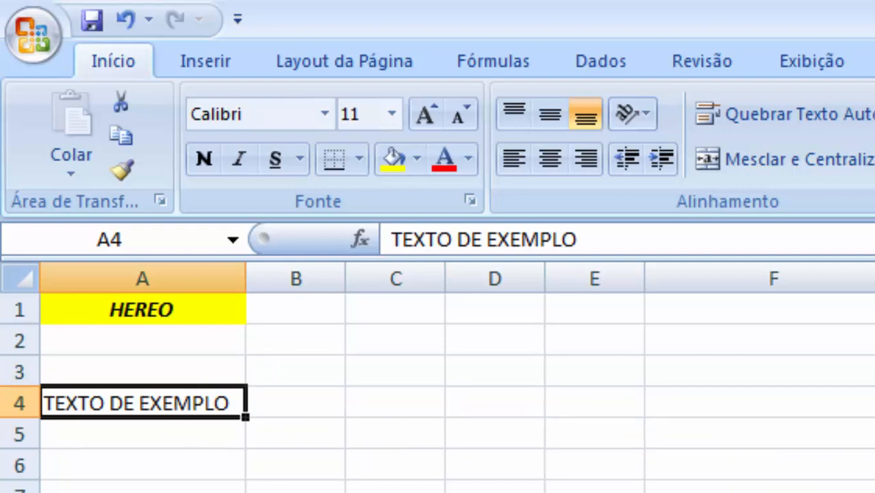
pyautogui.moveTo(183, 417); pyautogui.dragTo(774, 492)
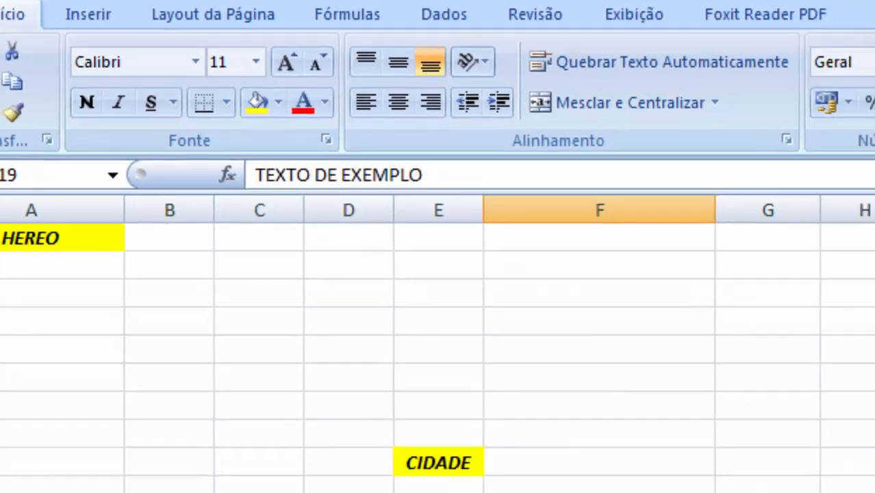
pyautogui.moveTo(418, 492); pyautogui.dragTo(441, 205)
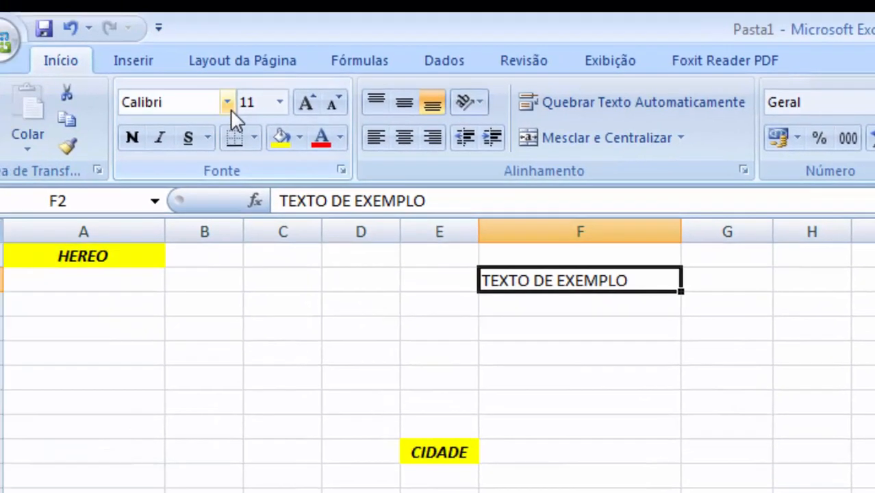
# - Set the font of cell F2 to Broadway
pyautogui.click(227, 101)
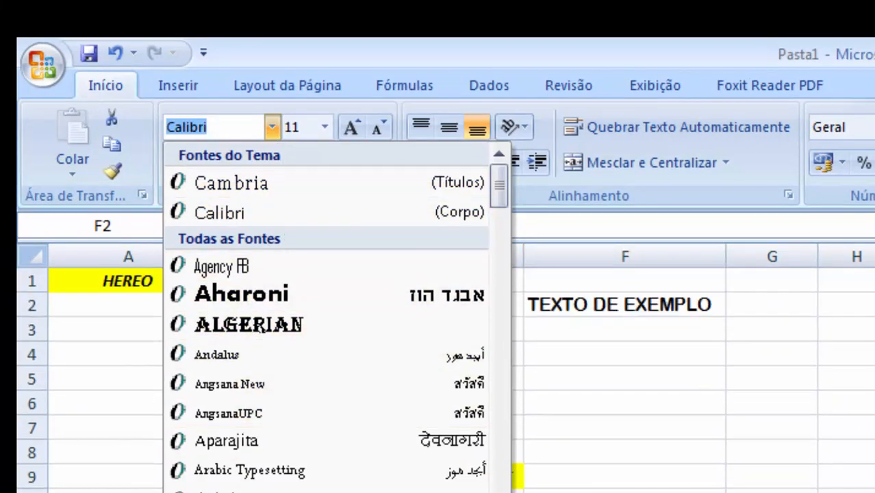
pyautogui.scroll(-6, 326, 315)
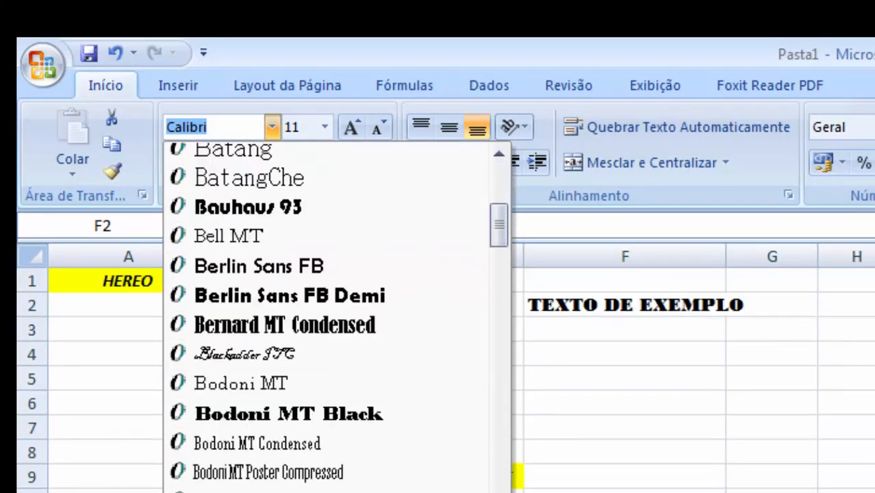
pyautogui.scroll(-4, 326, 315)
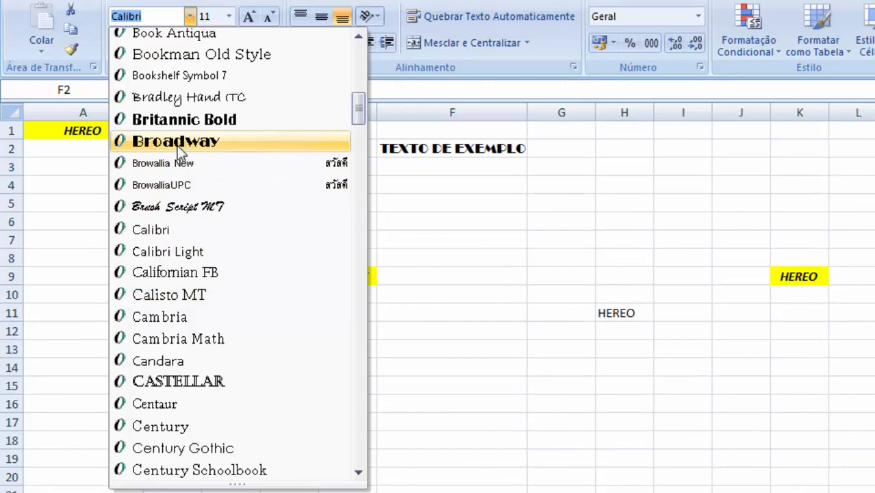
pyautogui.click(179, 144)
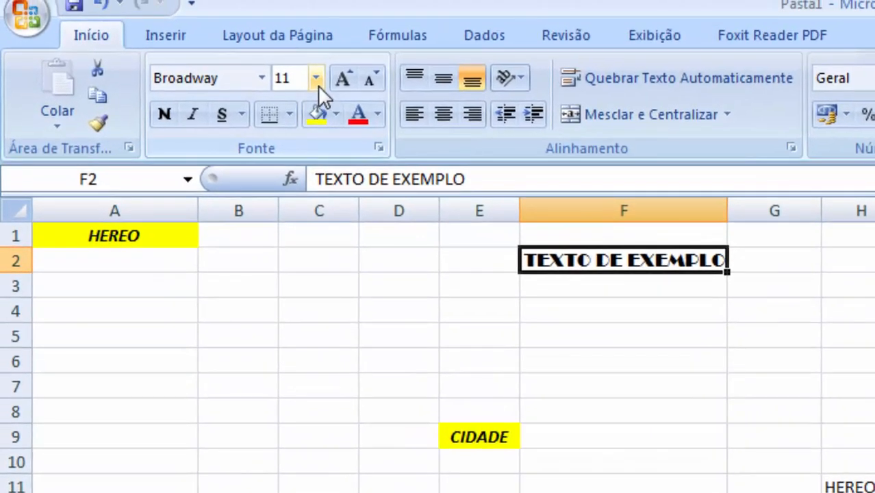
# - Set the font size of cell F2 to 21
pyautogui.click(228, 15)
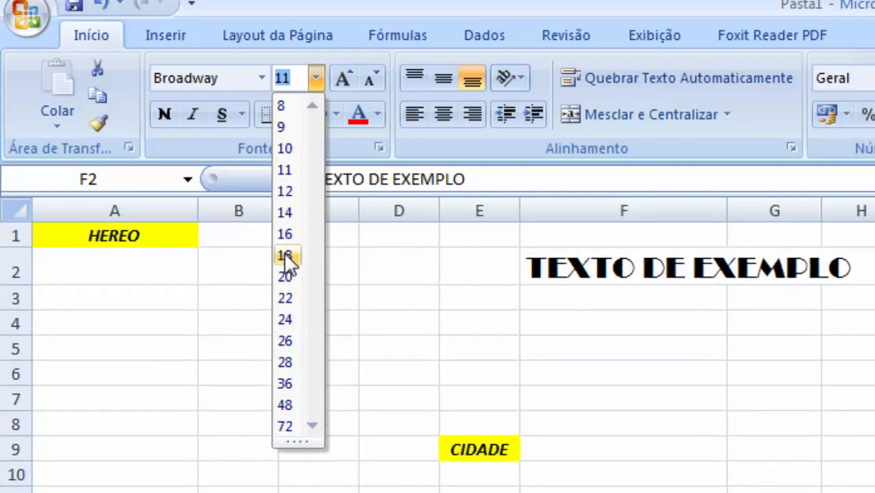
pyautogui.click(293, 278)
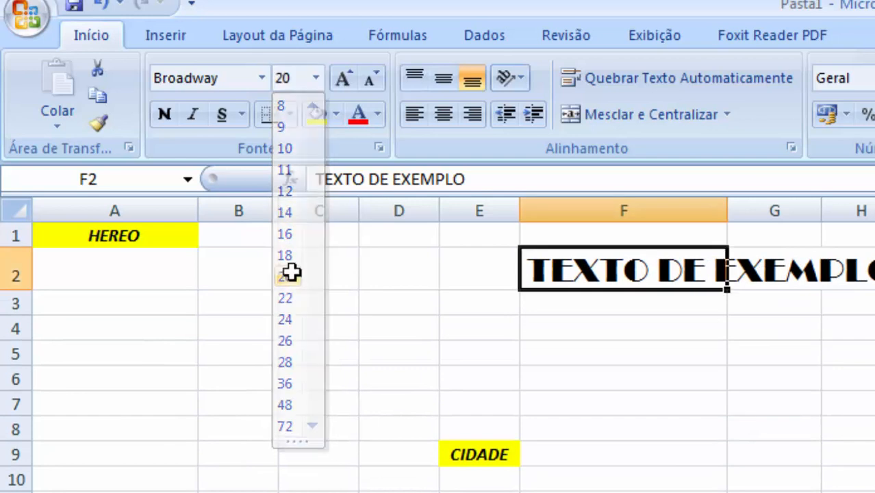
pyautogui.click(317, 83)
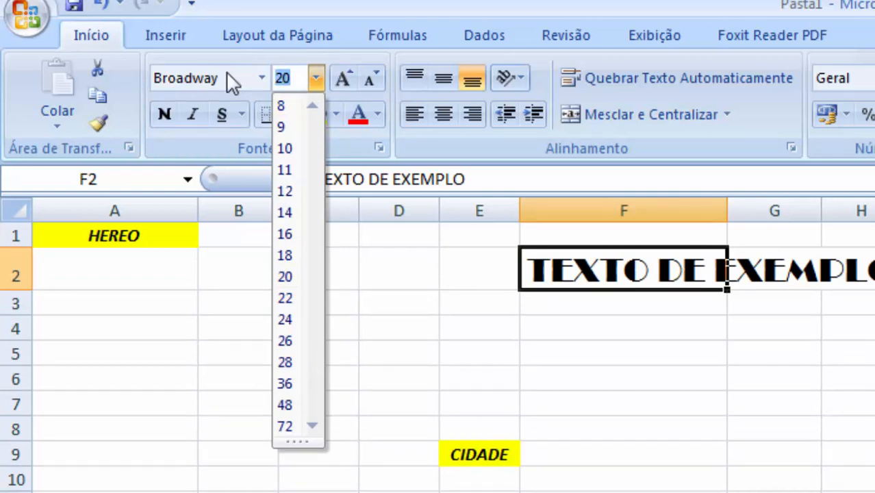
pyautogui.write('21')
pyautogui.press('Return')
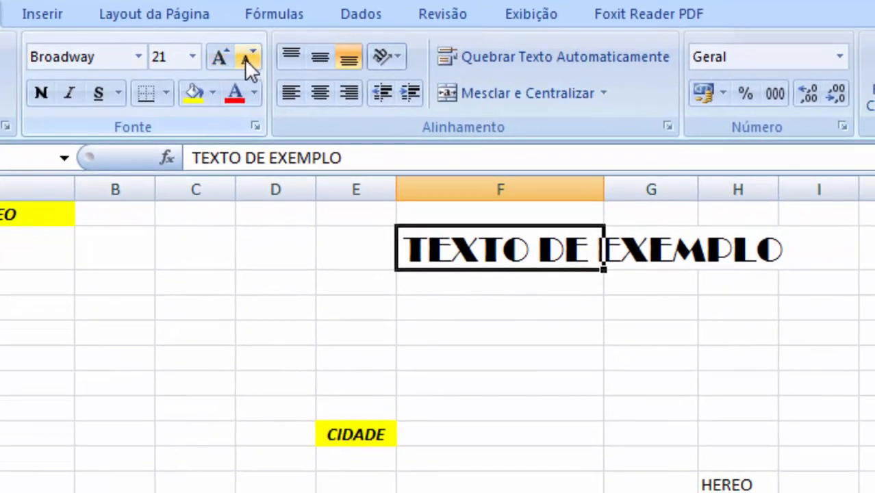
# - Grow F2's font size twice and shrink it three times, to 16
pyautogui.click(216, 57)
pyautogui.click(216, 57)
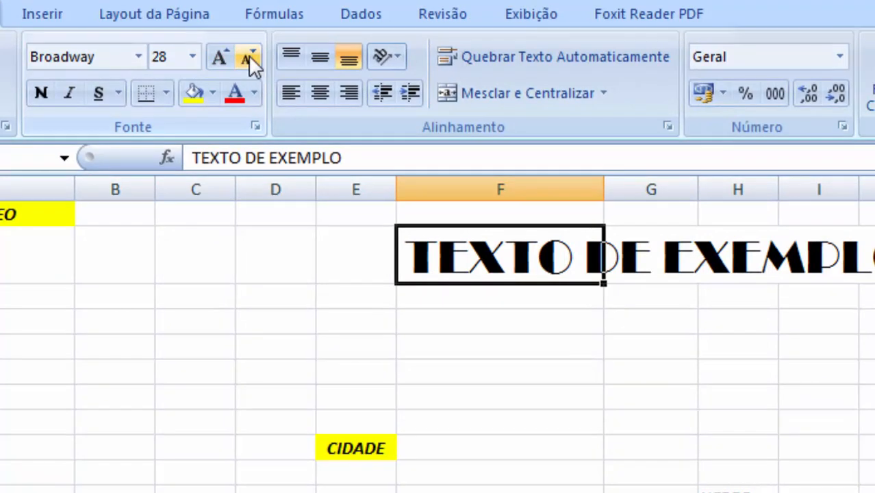
pyautogui.click(248, 56)
pyautogui.click(248, 56)
pyautogui.click(248, 56)
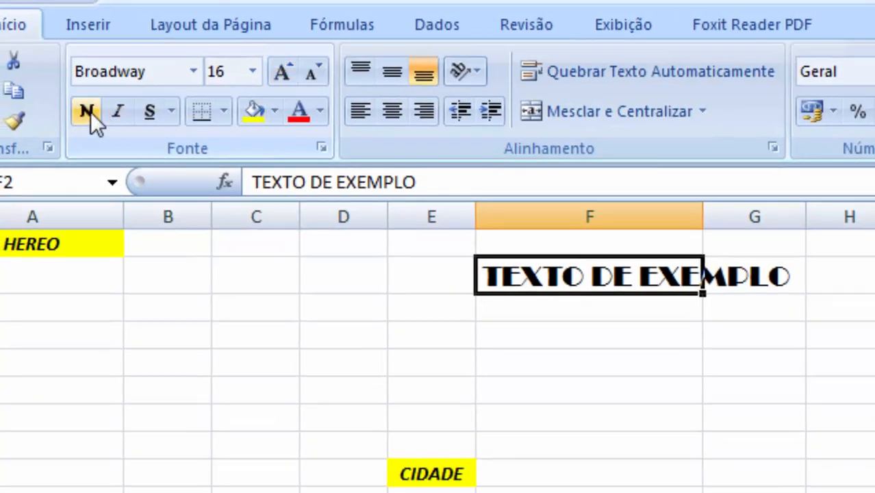
# - Toggle bold and italic on and off for the text in F2
pyautogui.click(89, 112)
pyautogui.click(89, 112)
pyautogui.click(89, 111)
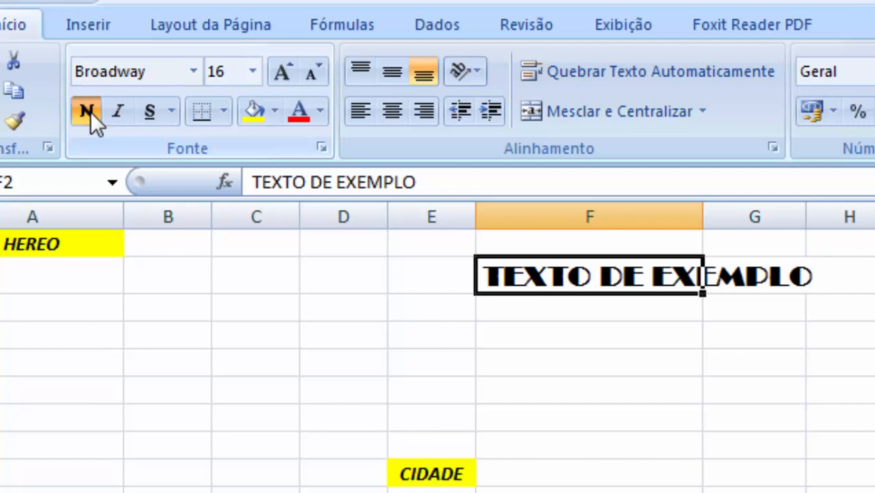
pyautogui.click(90, 113)
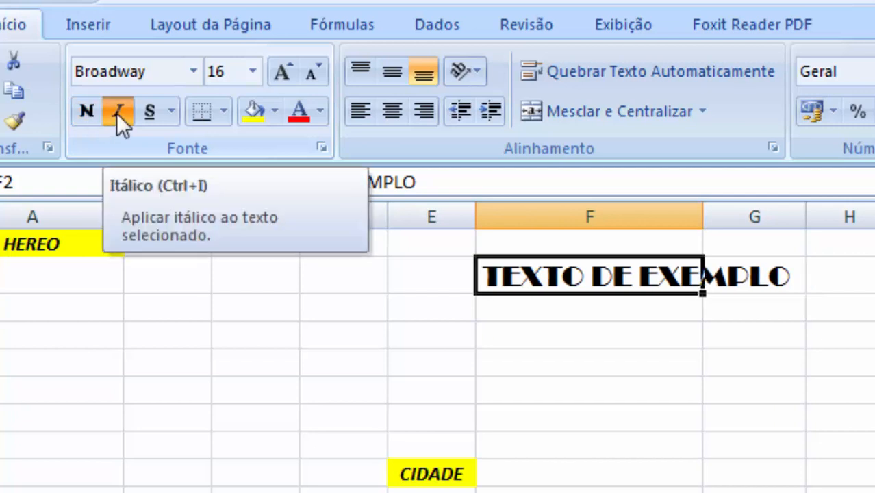
pyautogui.click(117, 117)
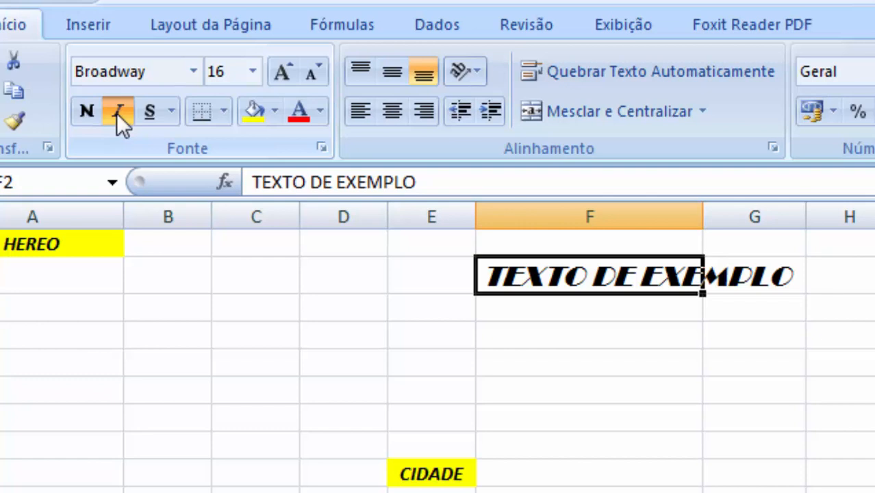
pyautogui.click(116, 113)
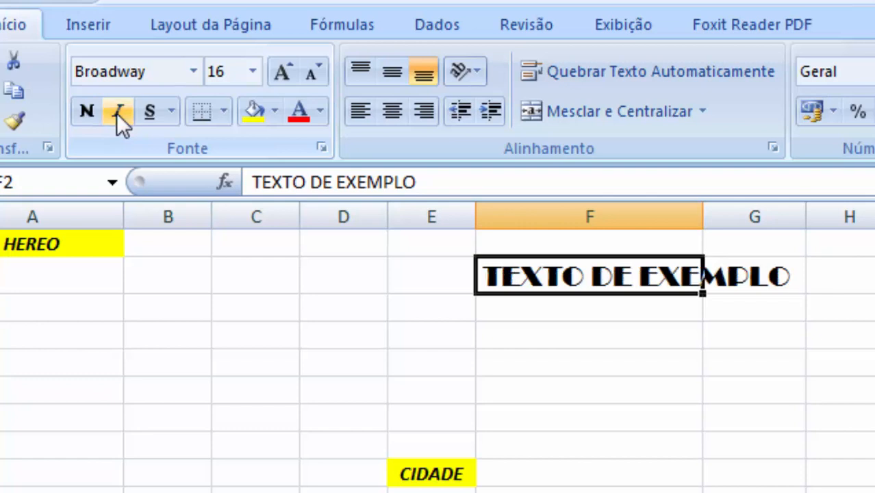
# - Underline the text in F2 and autofit column F to its contents
pyautogui.click(156, 111)
pyautogui.click(644, 452)
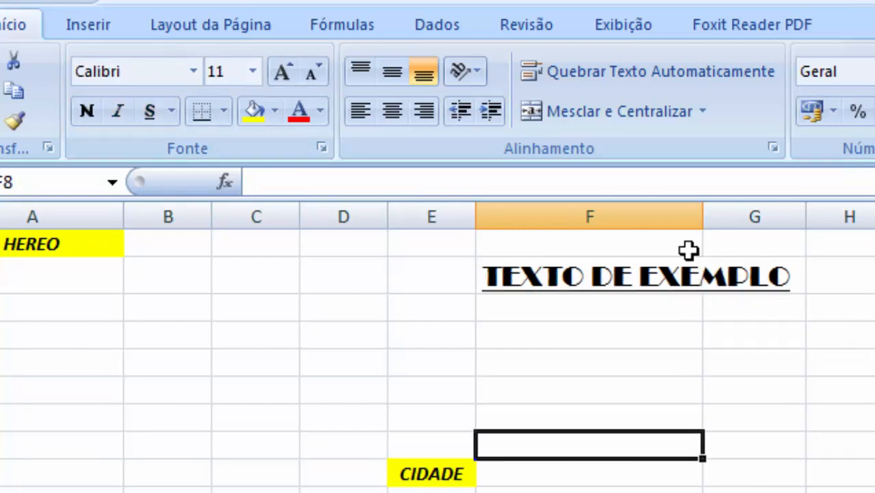
pyautogui.moveTo(704, 209); pyautogui.dragTo(705, 210)
pyautogui.doubleClick(705, 210)
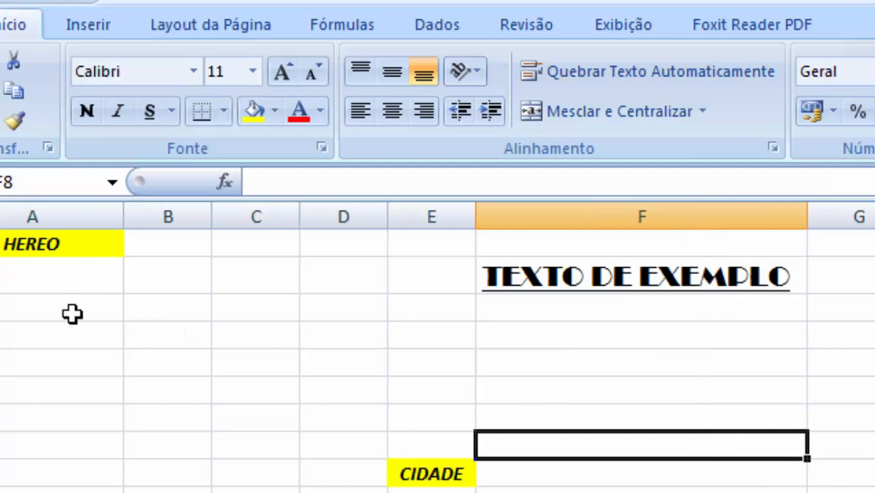
# - Increase row 2's height and center F2's text vertically in the cell
pyautogui.moveTo(0, 293); pyautogui.dragTo(0, 372)
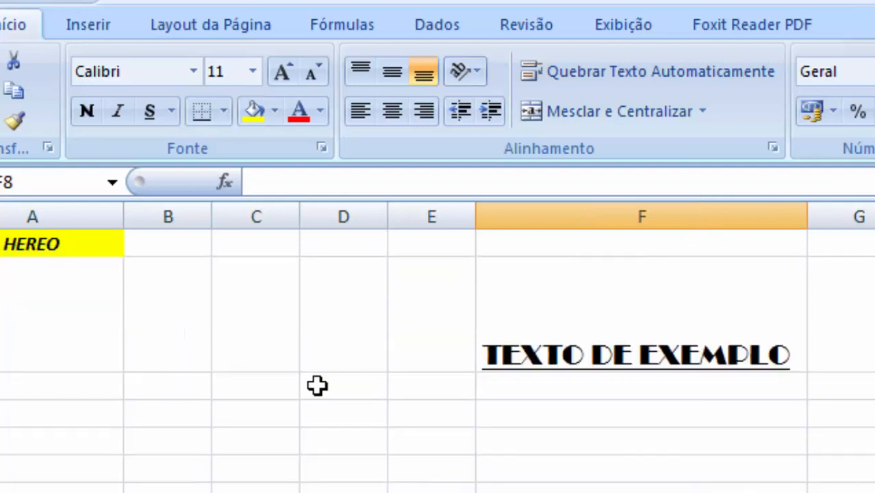
pyautogui.click(576, 357)
pyautogui.click(388, 74)
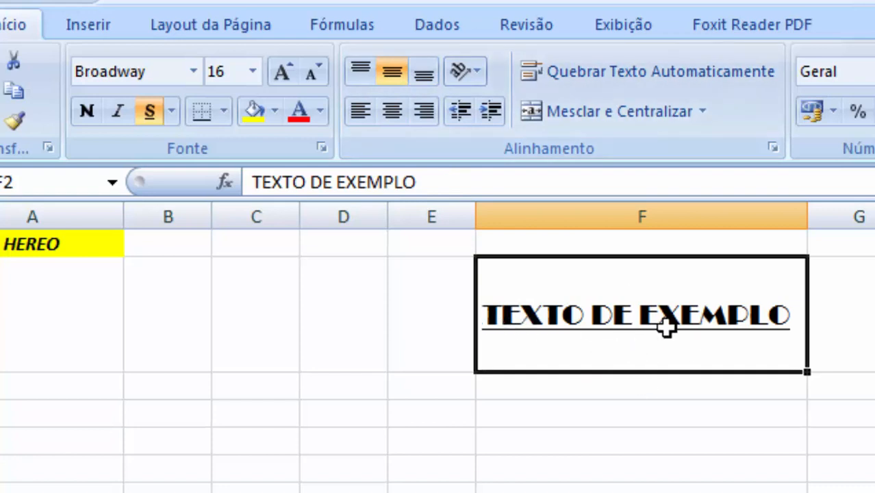
# - Apply a thick box border around cell F2
pyautogui.click(874, 387)
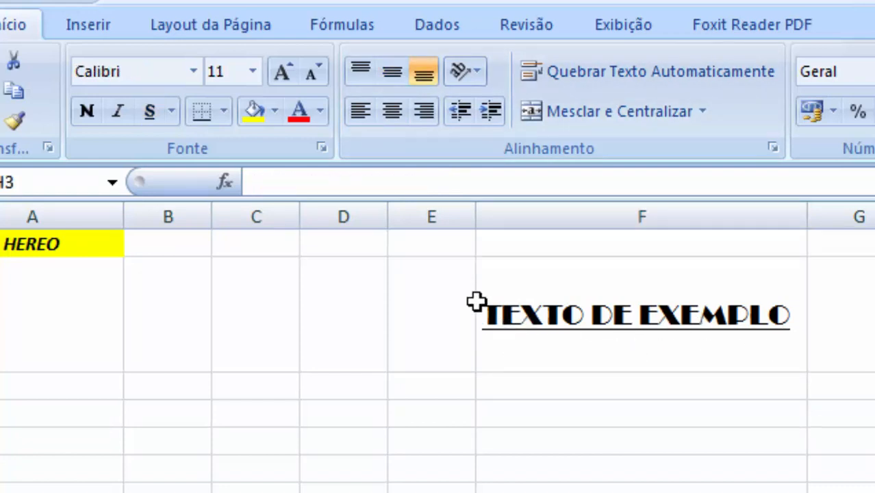
pyautogui.click(478, 329)
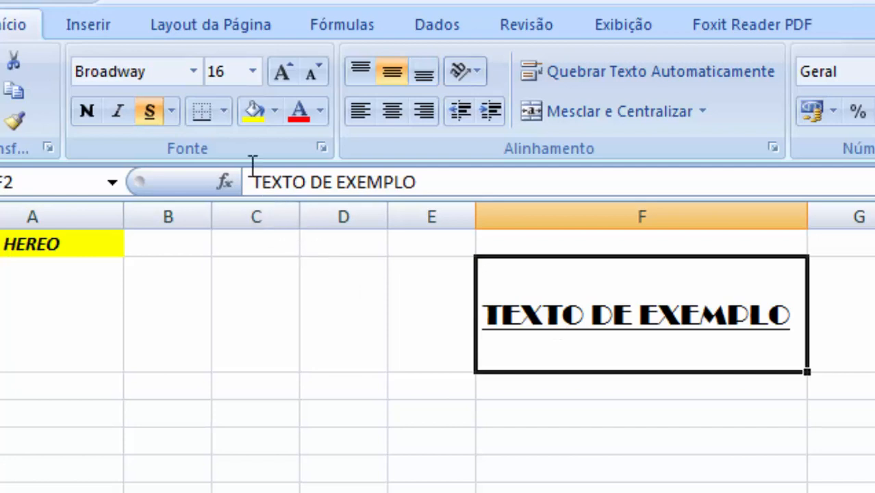
pyautogui.click(223, 112)
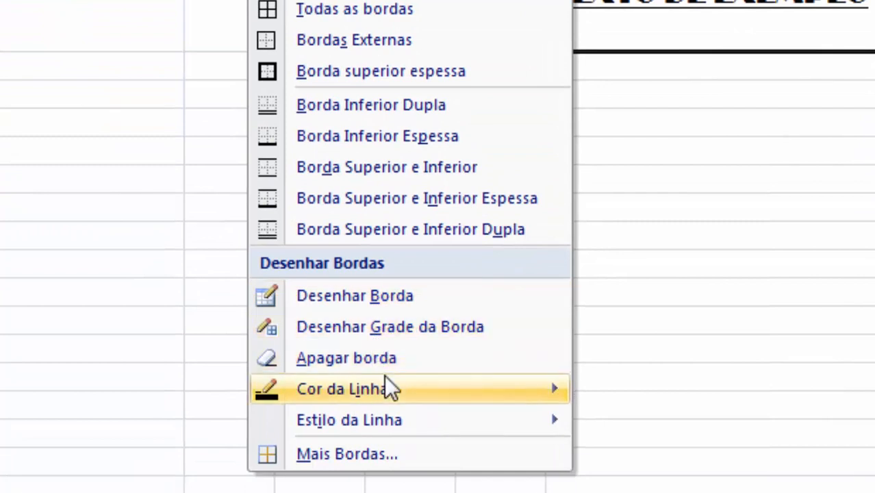
pyautogui.moveTo(380, 388)
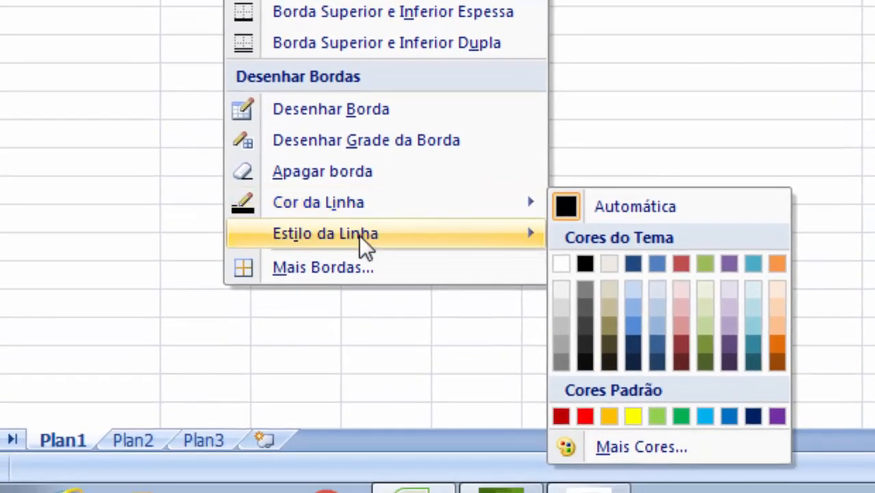
pyautogui.moveTo(358, 235)
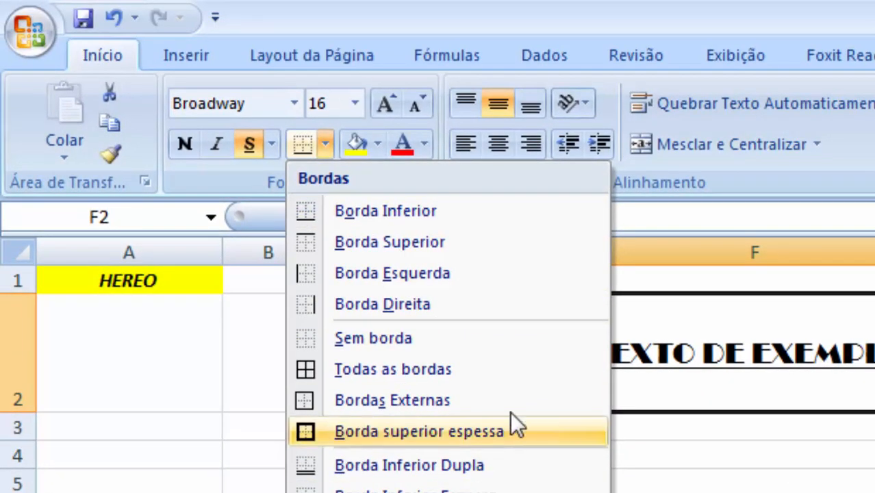
pyautogui.click(389, 431)
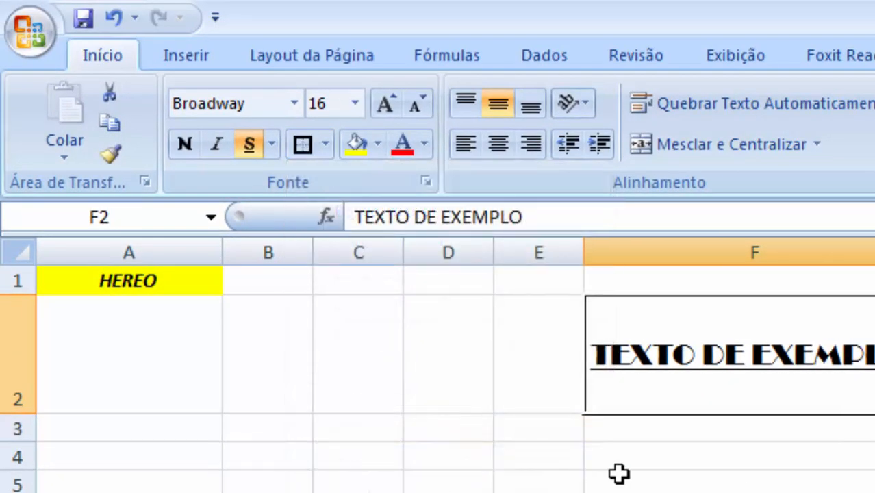
pyautogui.click(740, 472)
pyautogui.click(743, 386)
pyautogui.click(740, 490)
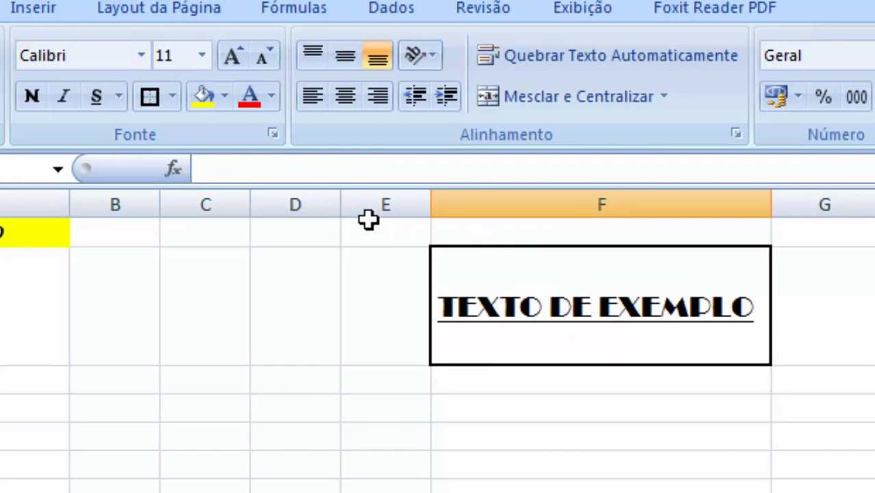
# - Remove the yellow fill from cell E9 containing CIDADE
pyautogui.click(226, 97)
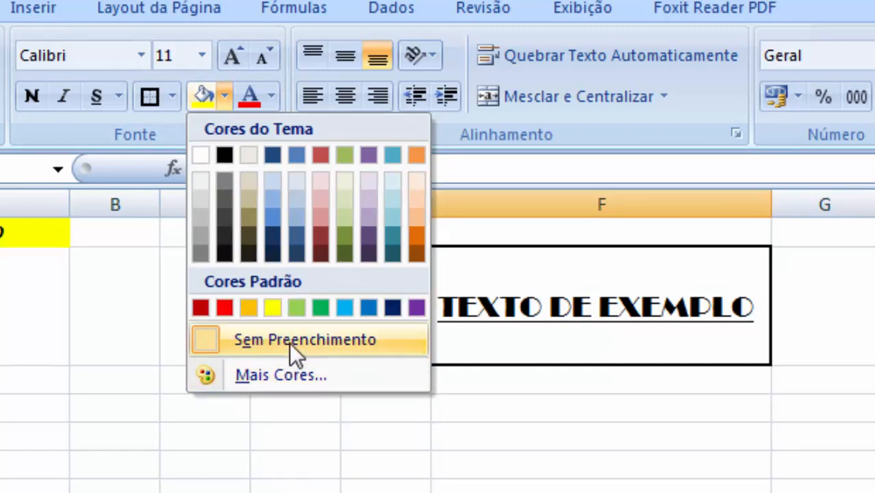
pyautogui.click(376, 489)
pyautogui.click(377, 489)
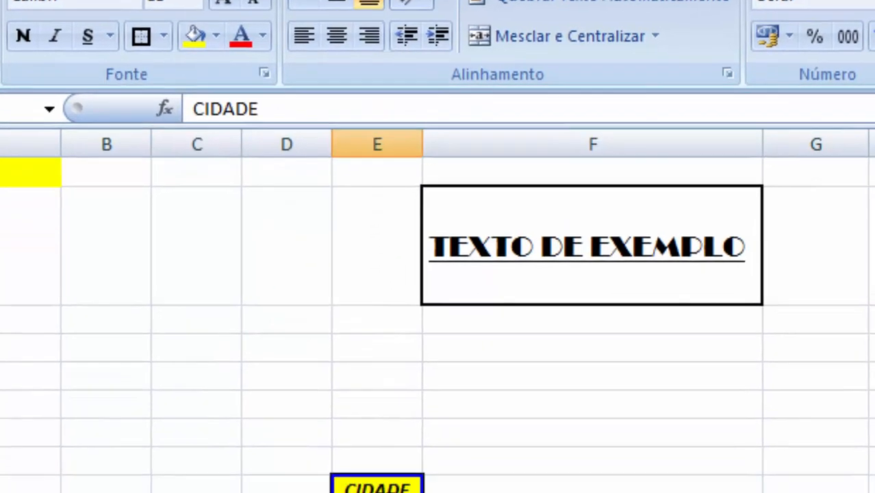
pyautogui.click(271, 39)
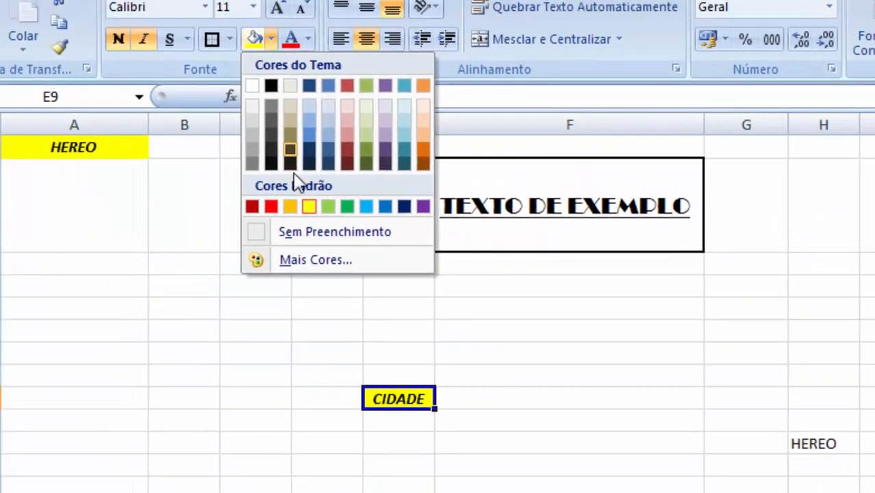
pyautogui.click(309, 232)
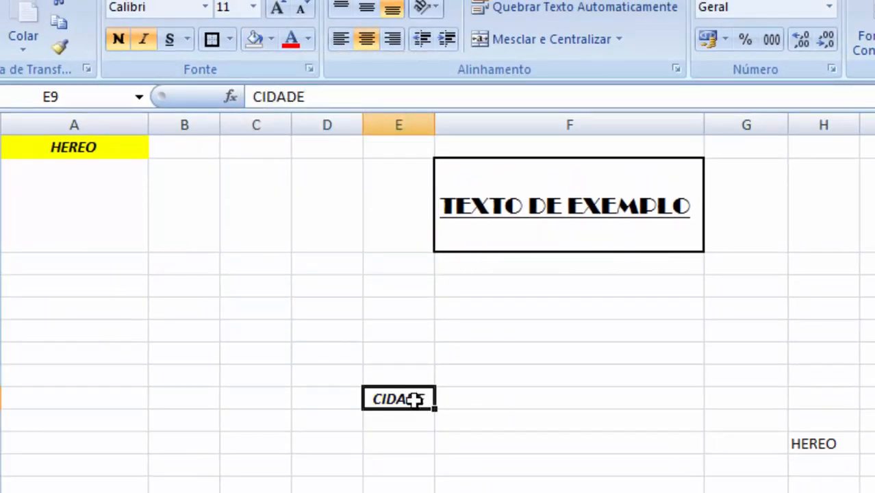
# - Fill cell E9 with the white theme color
pyautogui.click(272, 39)
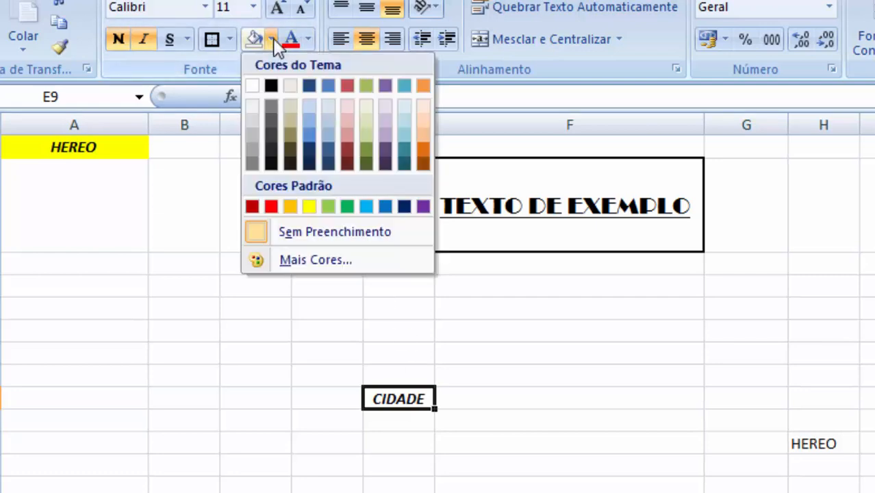
pyautogui.click(252, 87)
pyautogui.click(421, 465)
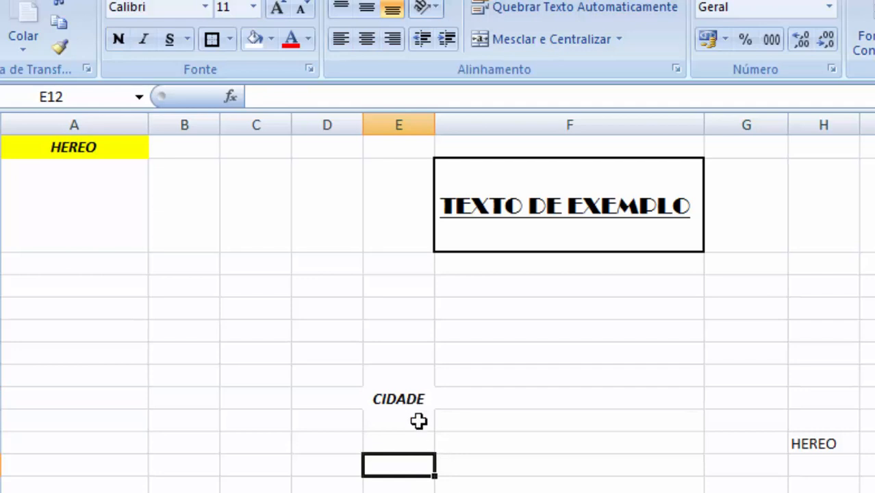
# - Select the range D8:F10 and fill it with yellow
pyautogui.click(320, 366)
pyautogui.moveTo(320, 365); pyautogui.dragTo(488, 416)
pyautogui.moveTo(353, 372); pyautogui.dragTo(466, 422)
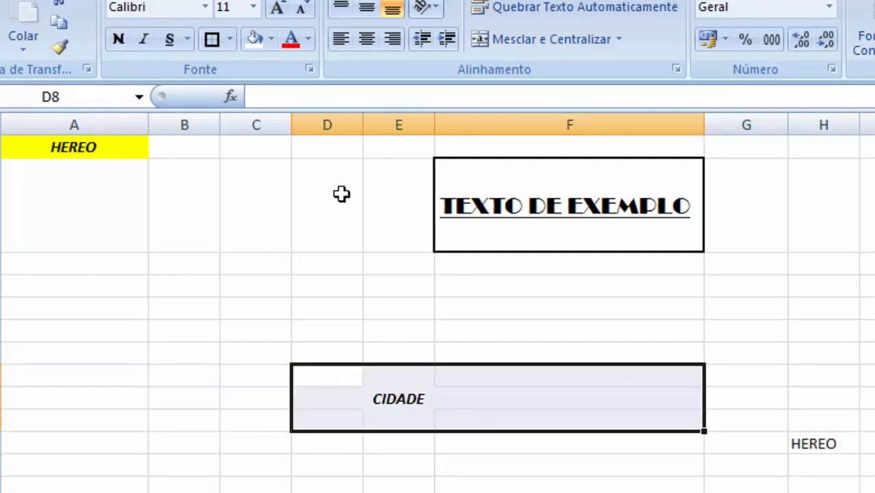
pyautogui.click(271, 39)
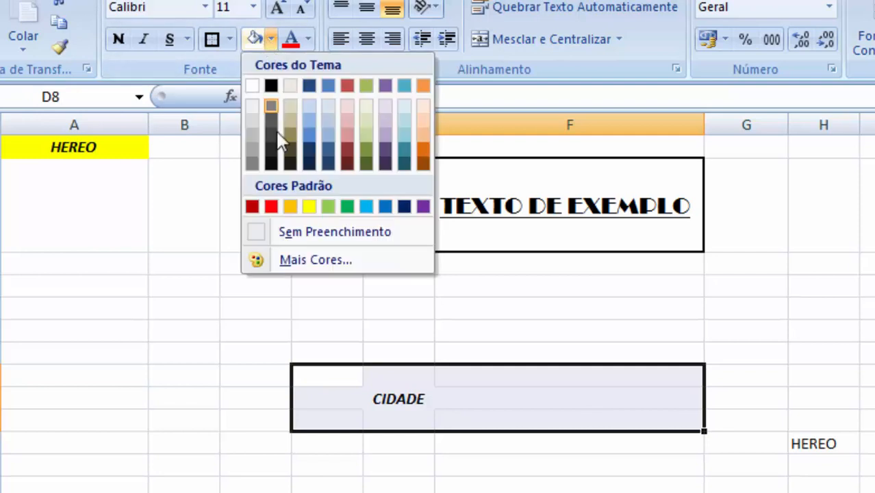
pyautogui.click(308, 204)
# - Remove the fill from cell E9 inside the yellow block
pyautogui.click(385, 393)
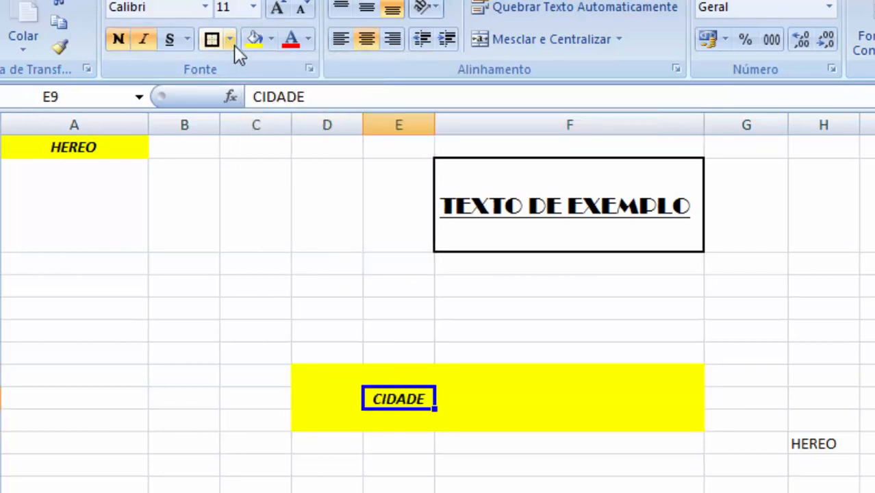
pyautogui.click(271, 39)
pyautogui.click(288, 238)
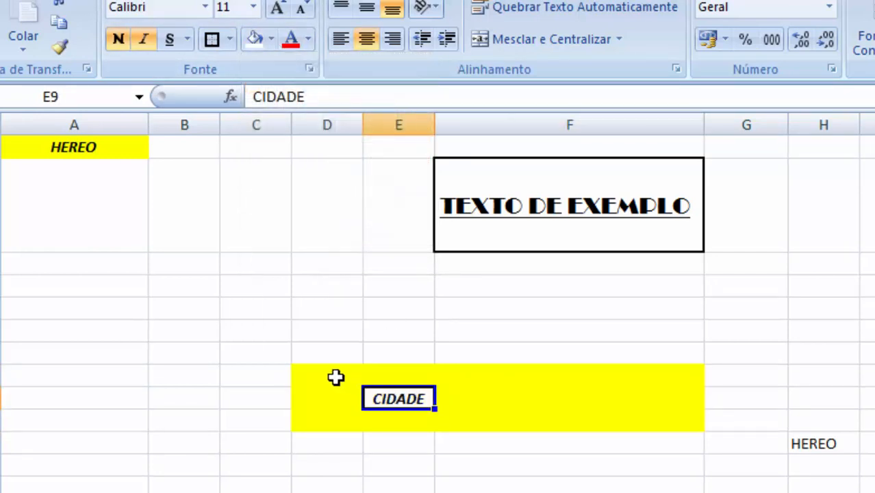
pyautogui.click(271, 39)
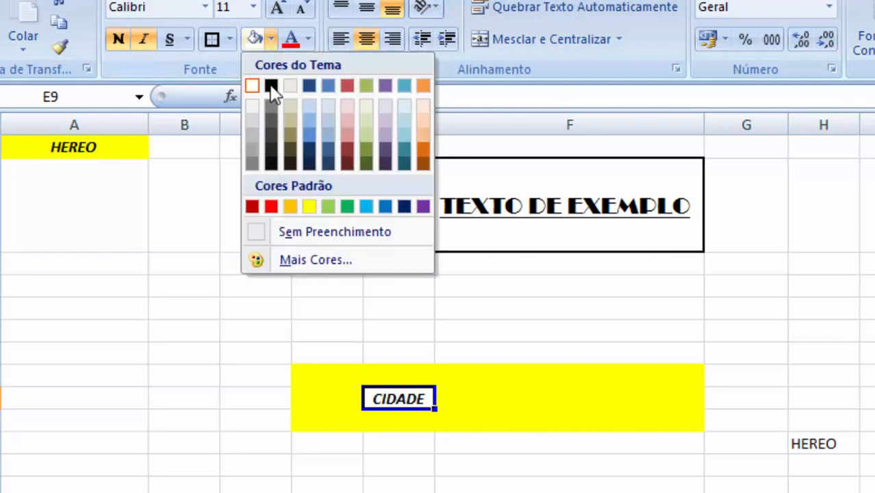
pyautogui.click(304, 234)
pyautogui.click(413, 462)
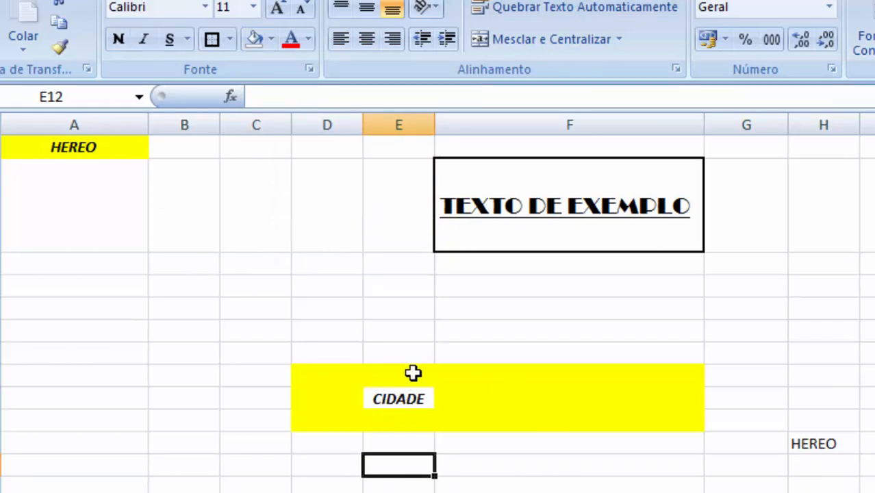
# - Explore the custom RGB color settings in the More Colors dialog for E9's fill
pyautogui.click(401, 399)
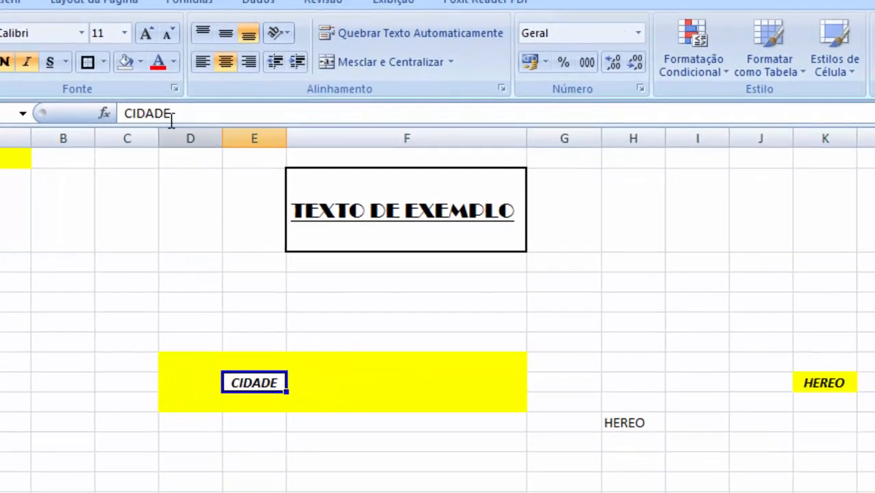
pyautogui.click(141, 62)
pyautogui.click(163, 254)
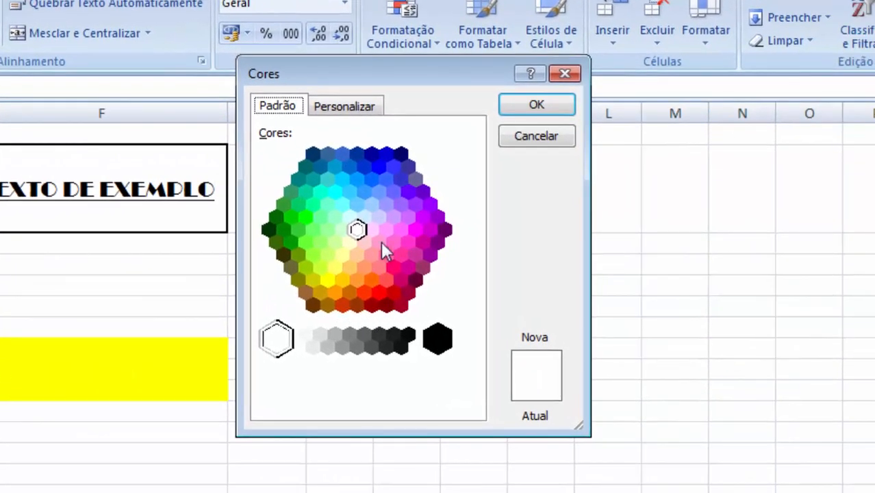
pyautogui.click(343, 108)
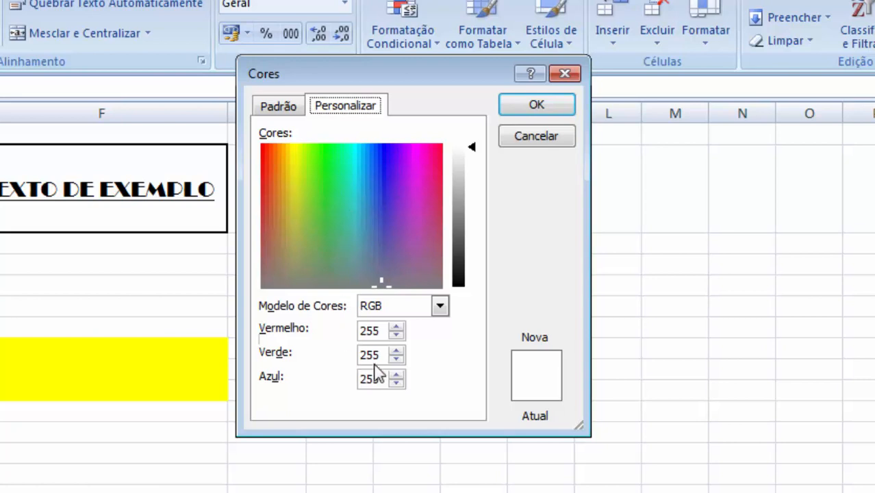
pyautogui.click(439, 307)
pyautogui.click(443, 309)
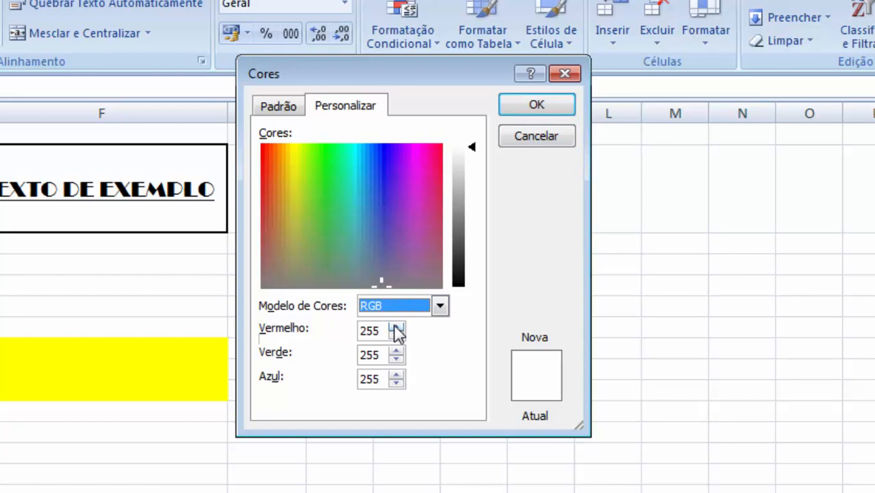
pyautogui.click(524, 145)
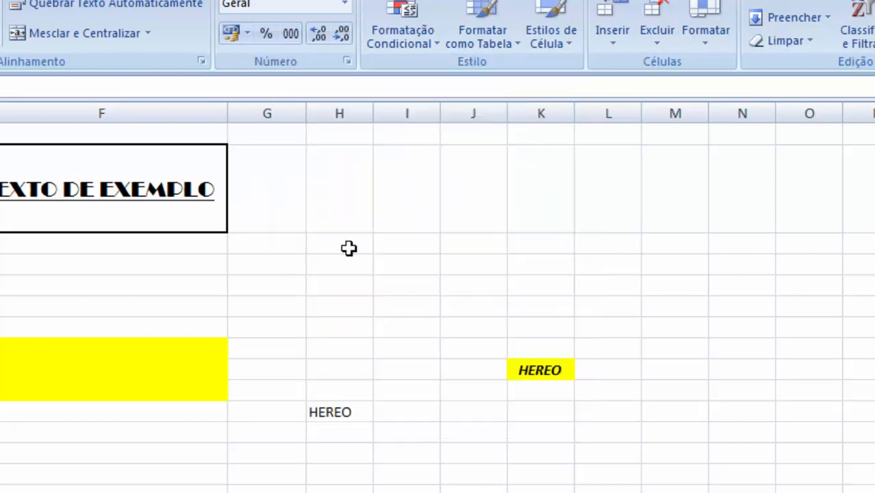
# - Set the font color of cell E9 to red
pyautogui.click(18, 391)
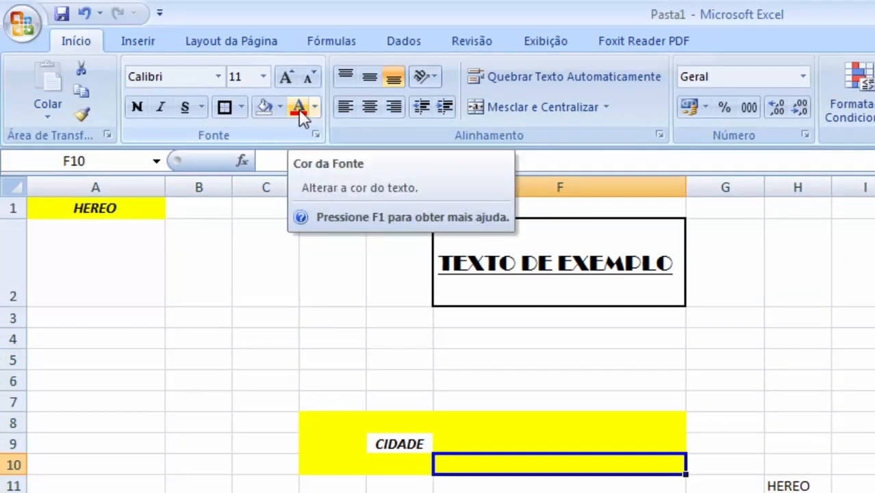
pyautogui.click(404, 444)
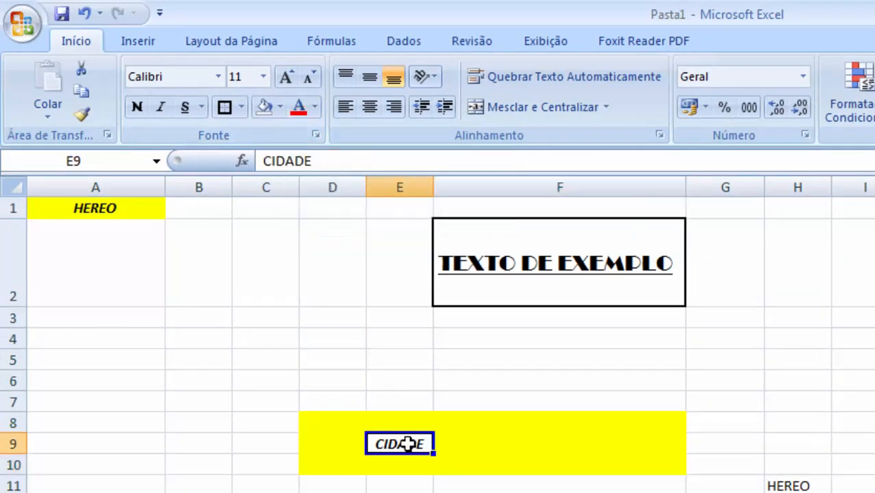
pyautogui.click(315, 106)
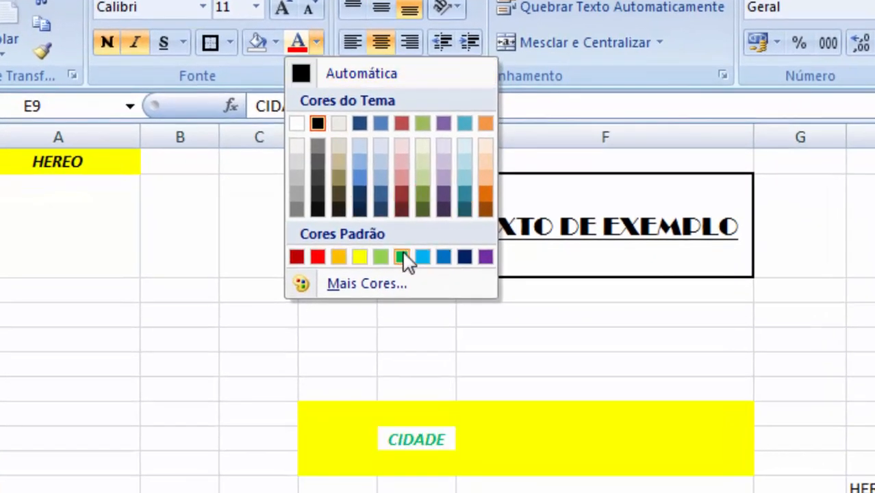
pyautogui.click(320, 259)
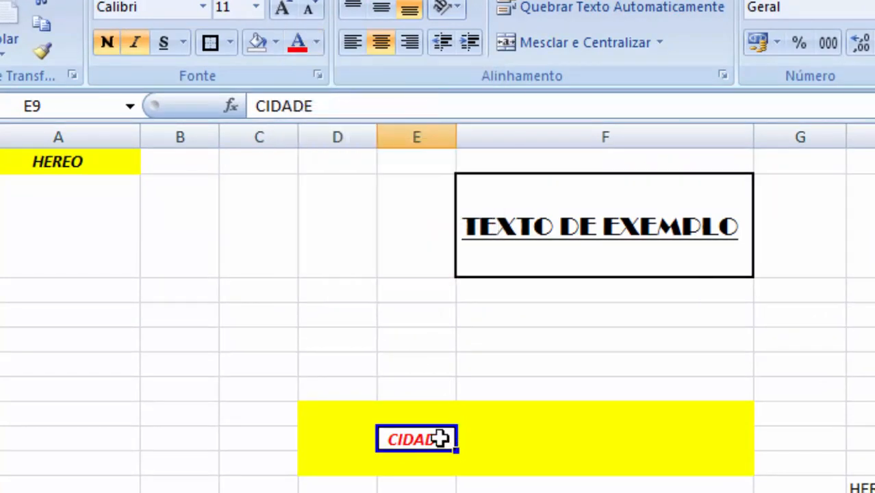
# - Increase E9's font size to 18 and autofit column E to its contents
pyautogui.click(284, 9)
pyautogui.click(284, 9)
pyautogui.click(284, 9)
pyautogui.click(284, 9)
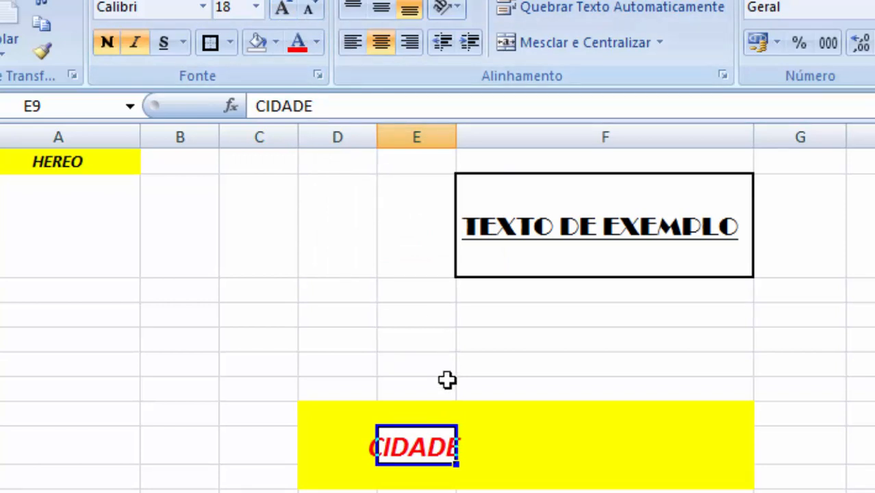
pyautogui.doubleClick(456, 137)
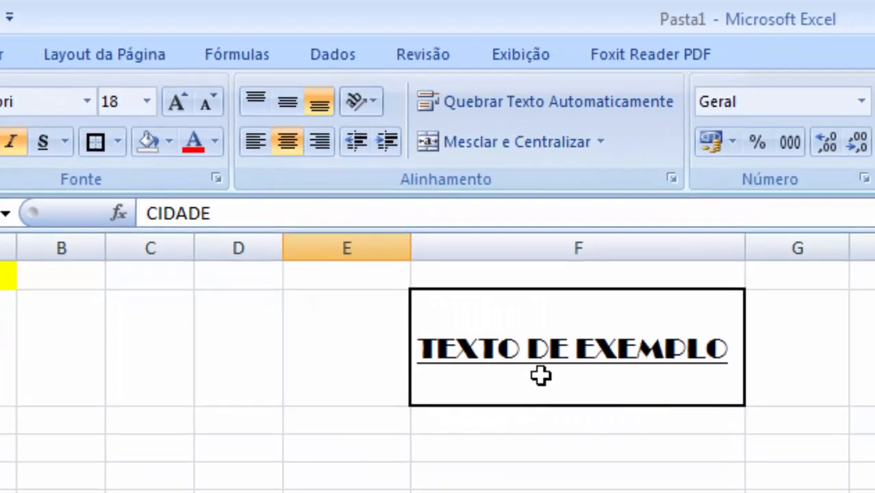
# - Align F2's text to the bottom of the cell and finally to the top
pyautogui.click(651, 447)
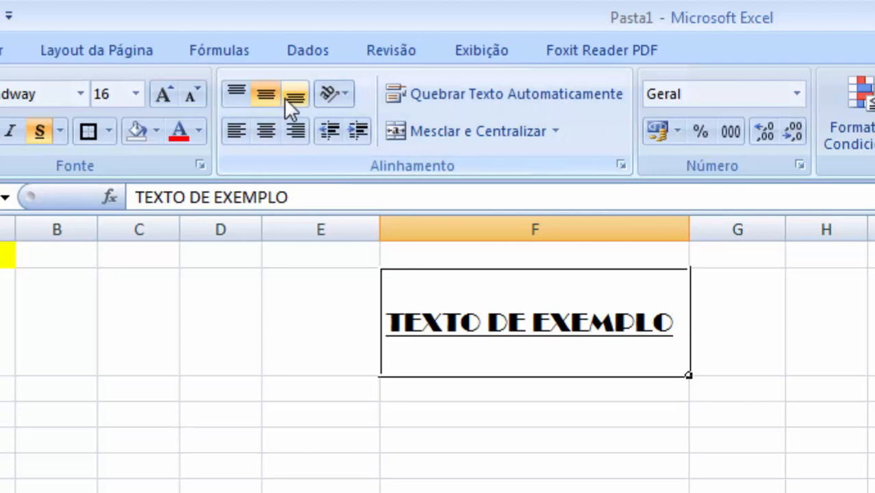
pyautogui.click(288, 98)
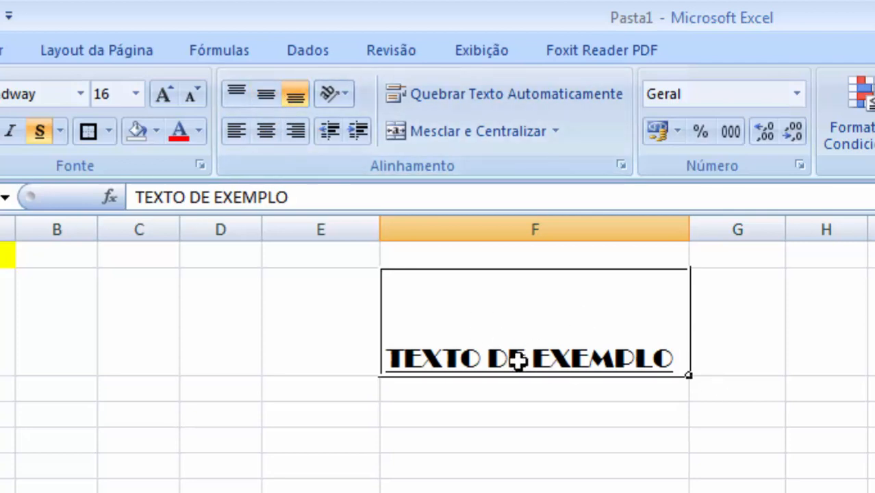
pyautogui.click(239, 97)
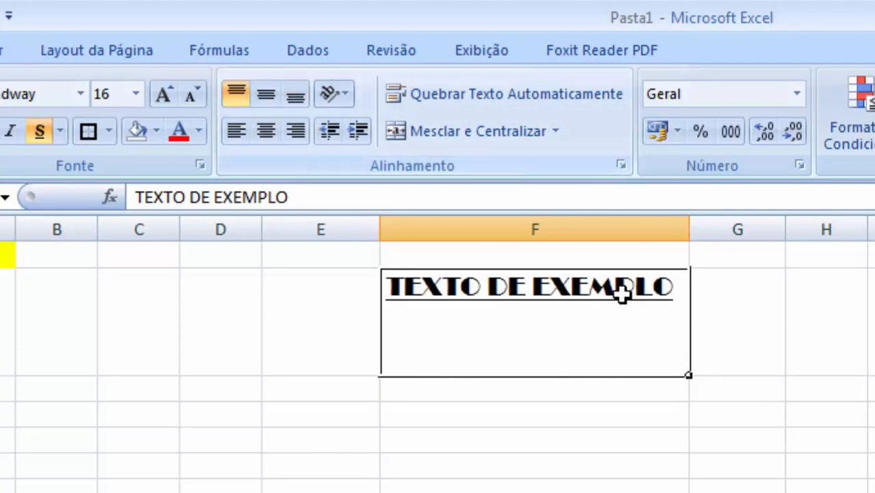
# - Center F2's text vertically and widen column F
pyautogui.click(269, 99)
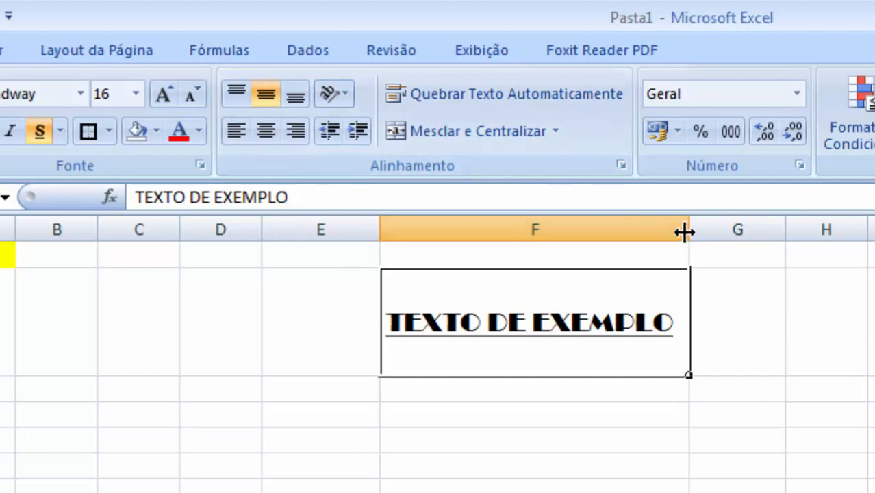
pyautogui.moveTo(687, 230); pyautogui.dragTo(873, 233)
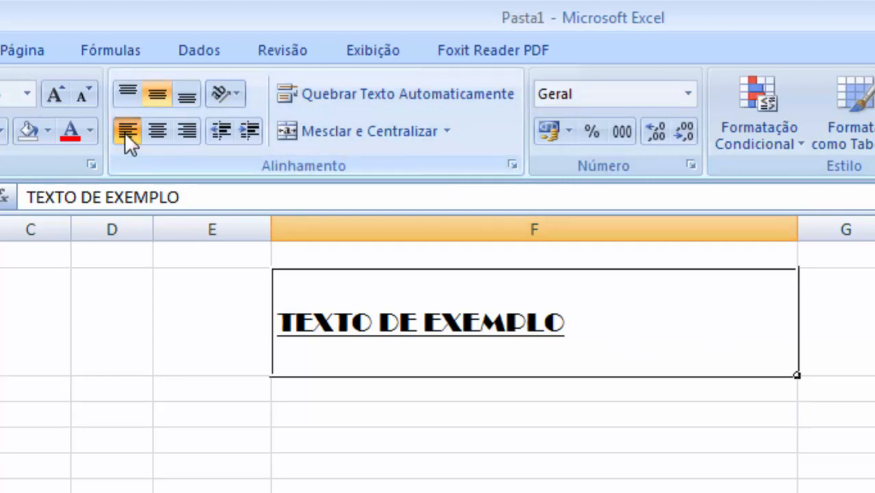
# - Try F2's horizontal alignments: center, left, and finally right
pyautogui.click(149, 130)
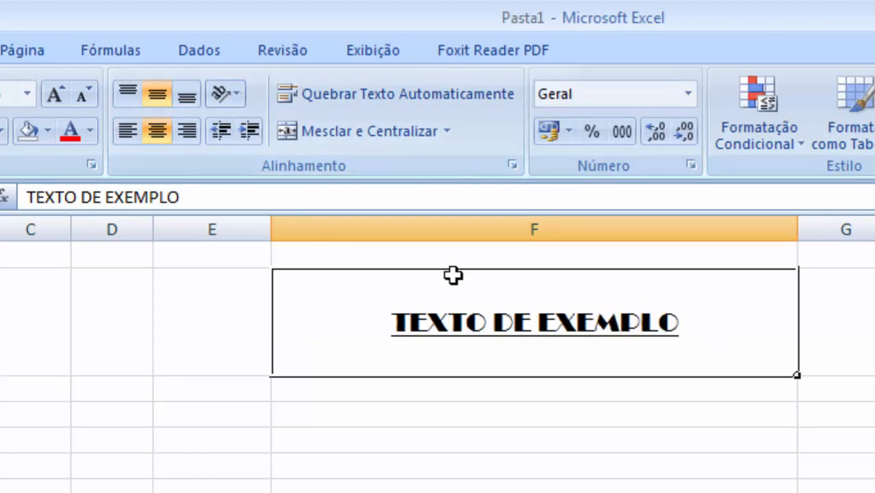
pyautogui.click(127, 130)
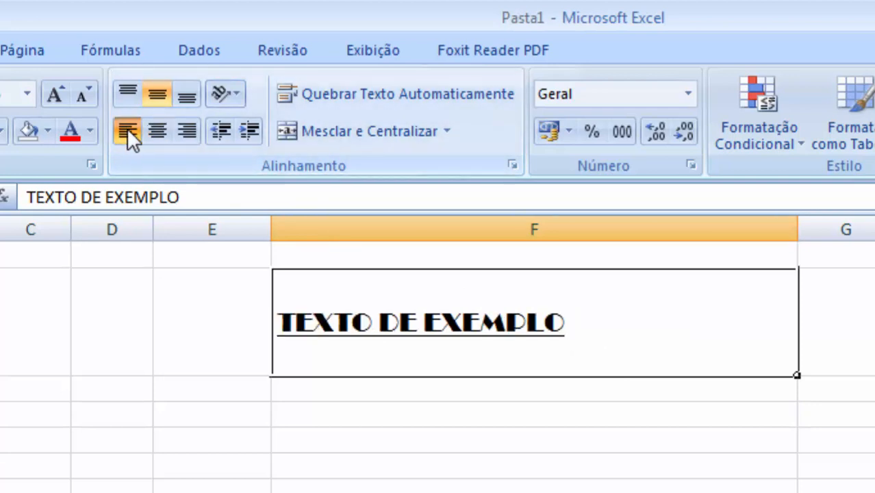
pyautogui.click(184, 130)
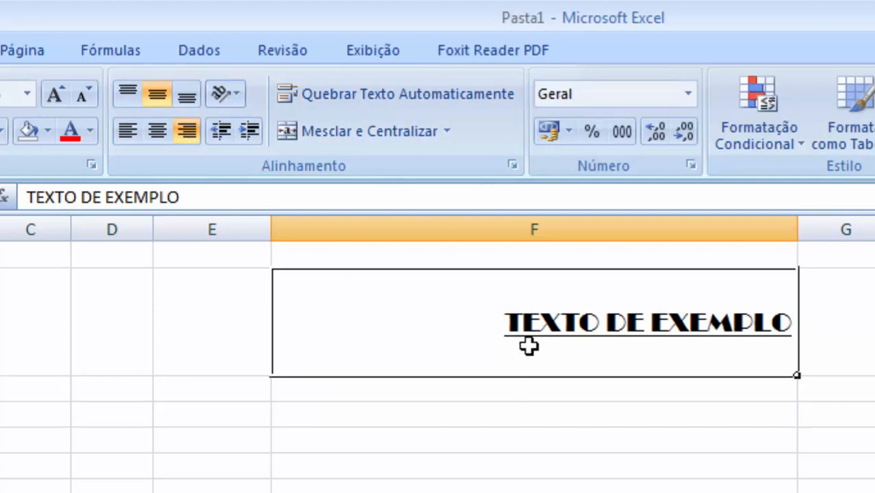
# - Indent F2's text three times and then remove the indentation again
pyautogui.click(230, 93)
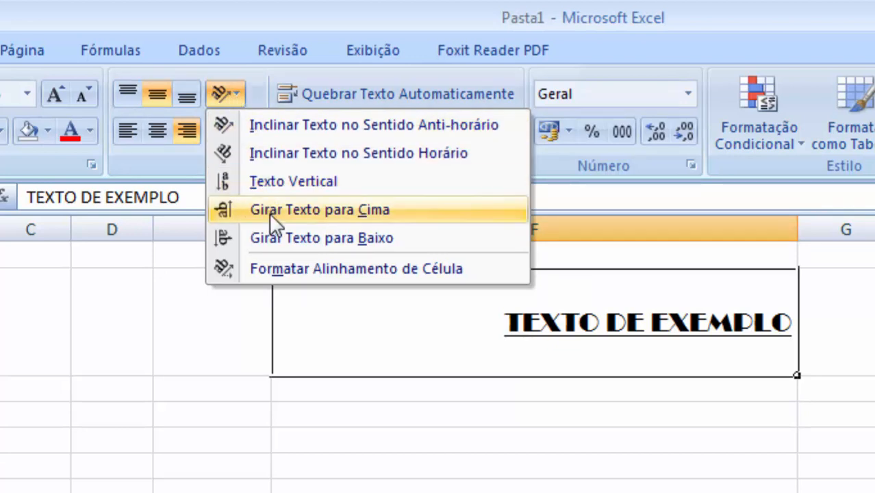
pyautogui.click(310, 356)
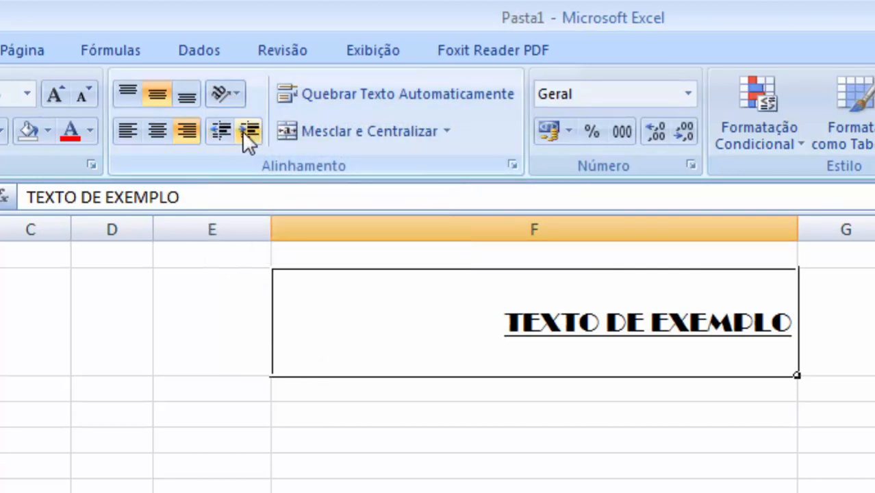
pyautogui.click(243, 132)
pyautogui.click(243, 132)
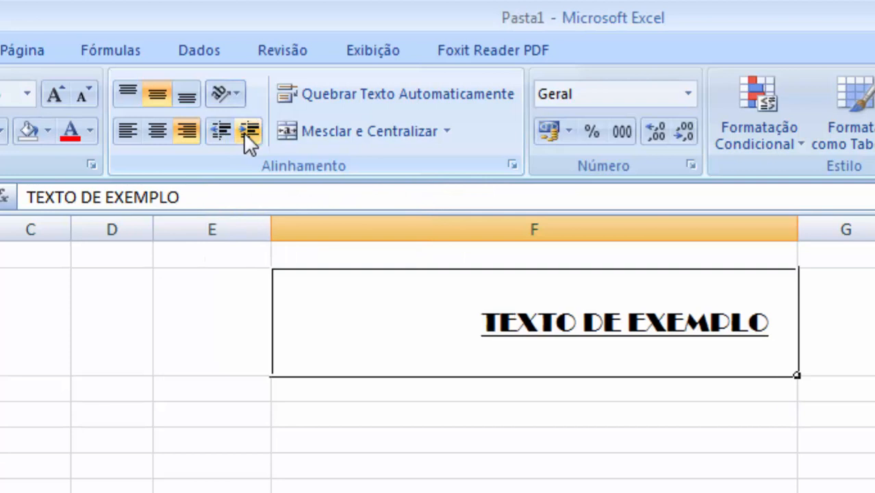
pyautogui.click(243, 132)
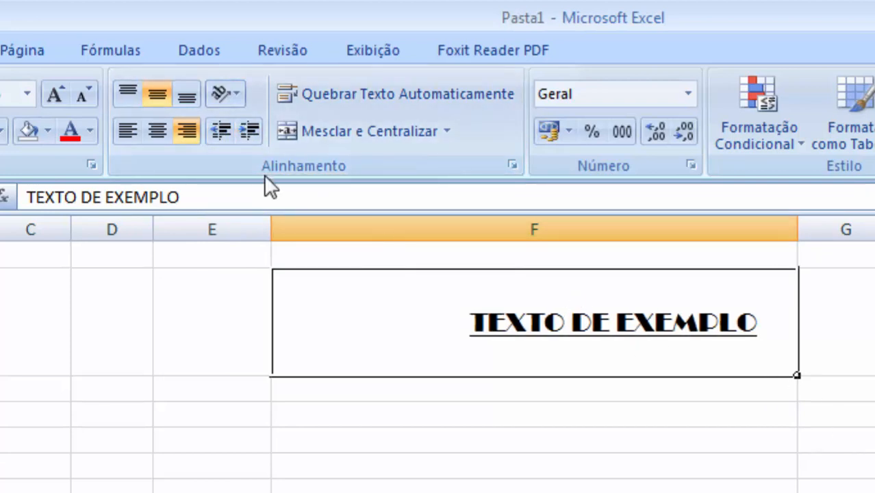
pyautogui.click(224, 128)
pyautogui.click(224, 128)
pyautogui.click(224, 128)
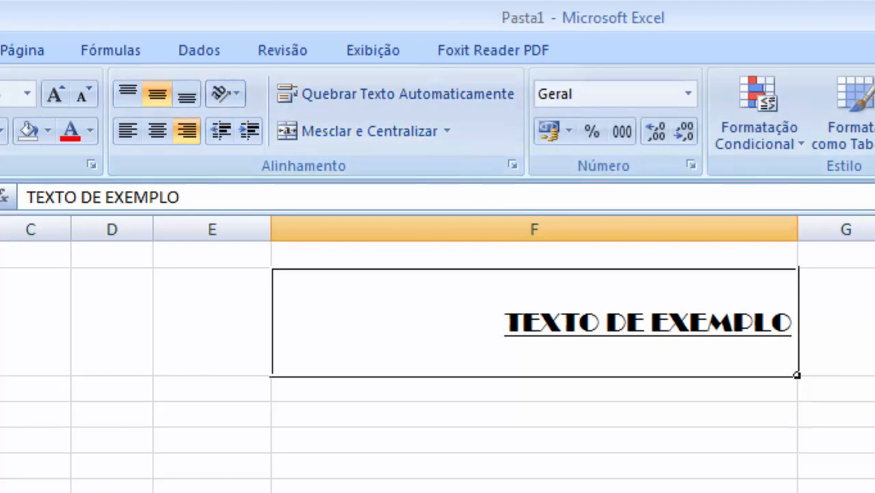
# - On a blank sheet, enter the headers Nº, DESCRIÇÃO, MARCA, QUANTIDADE and VALOR in cells A1 to E1
pyautogui.click(870, 423)
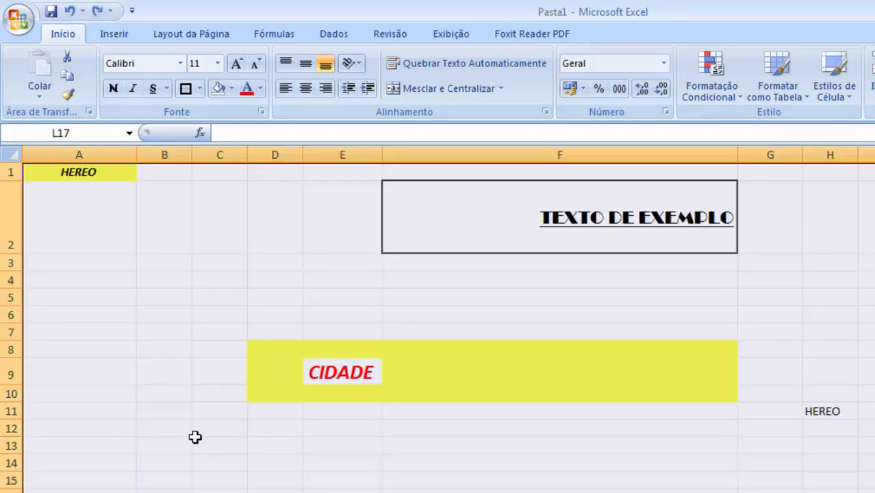
pyautogui.click(215, 296)
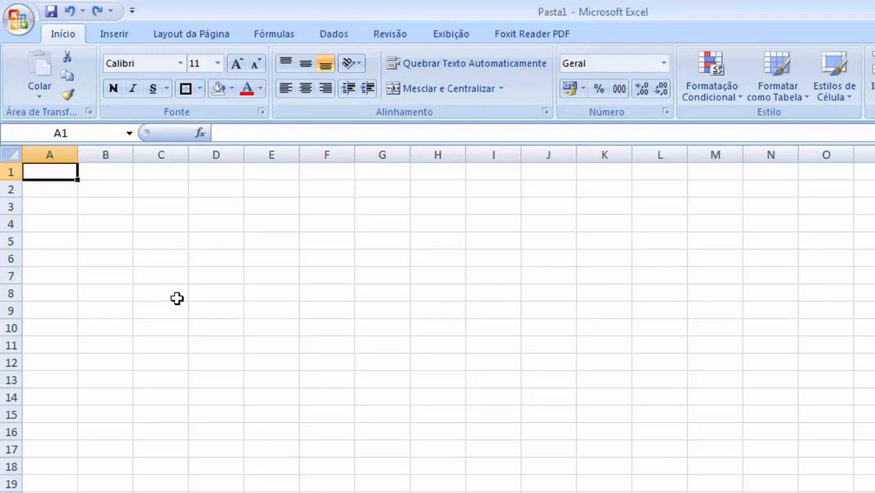
pyautogui.write('N')
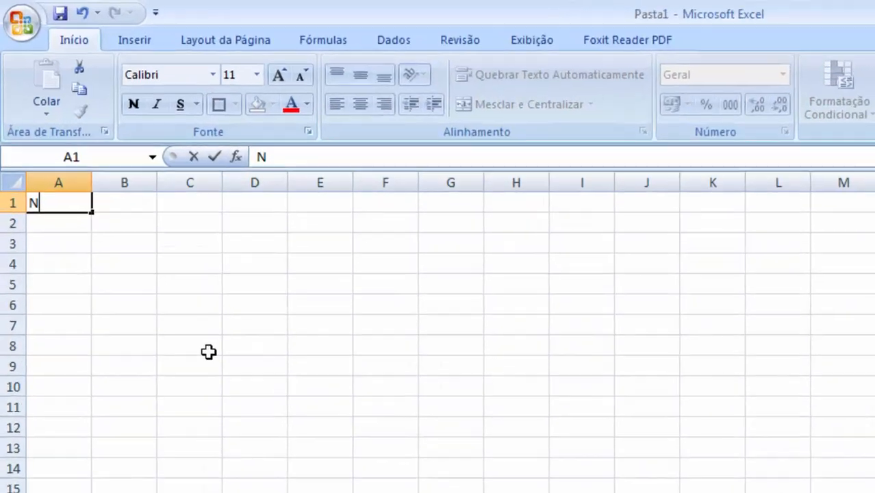
pyautogui.write('º')
pyautogui.press('Tab')
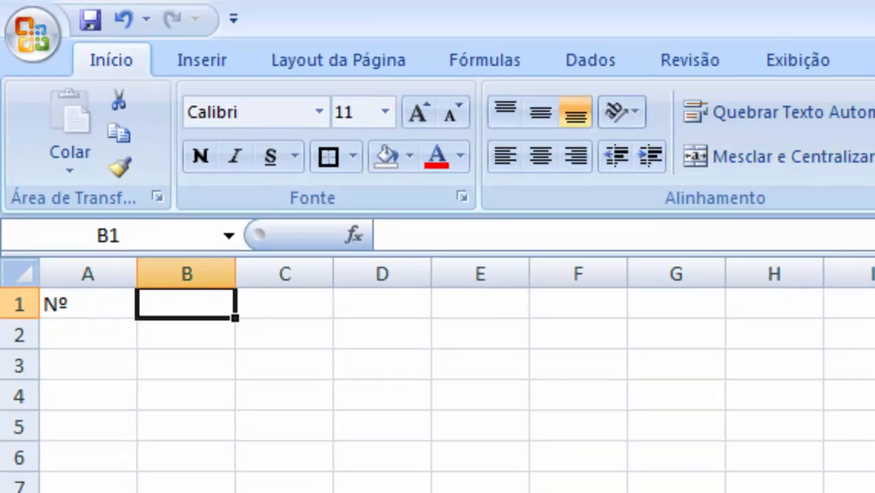
pyautogui.write('DESCRIÇÃO')
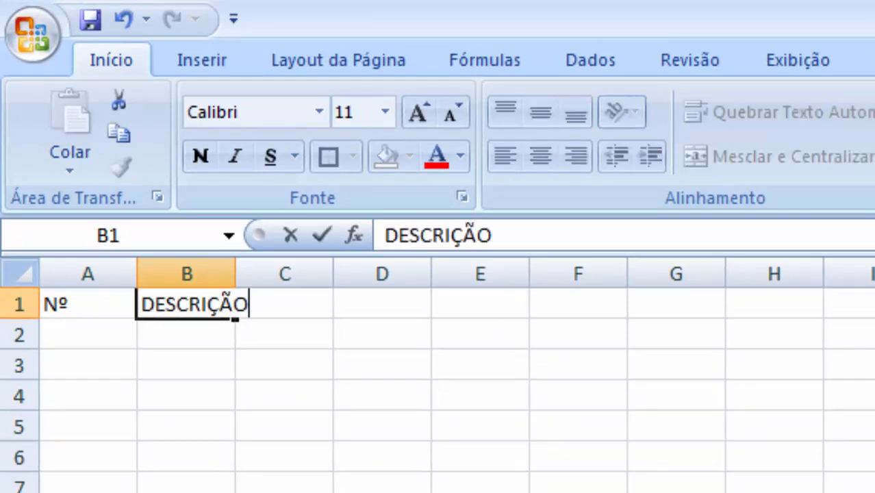
pyautogui.press('Tab')
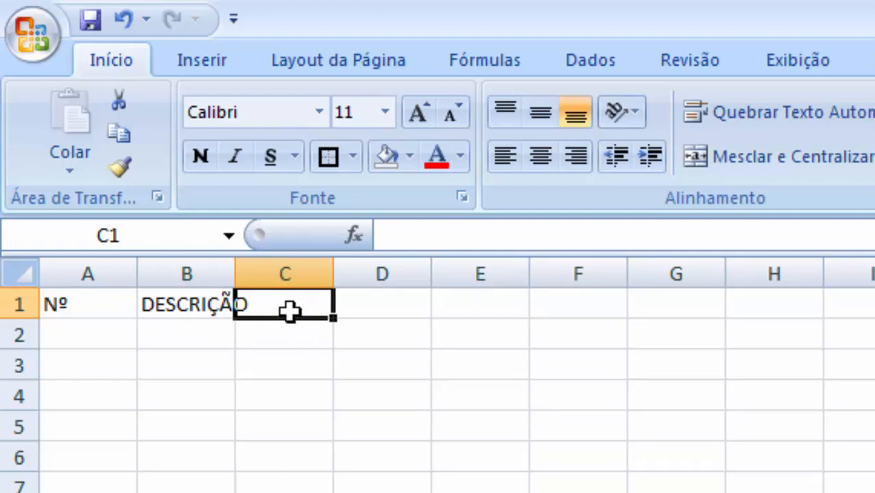
pyautogui.write('MARCA')
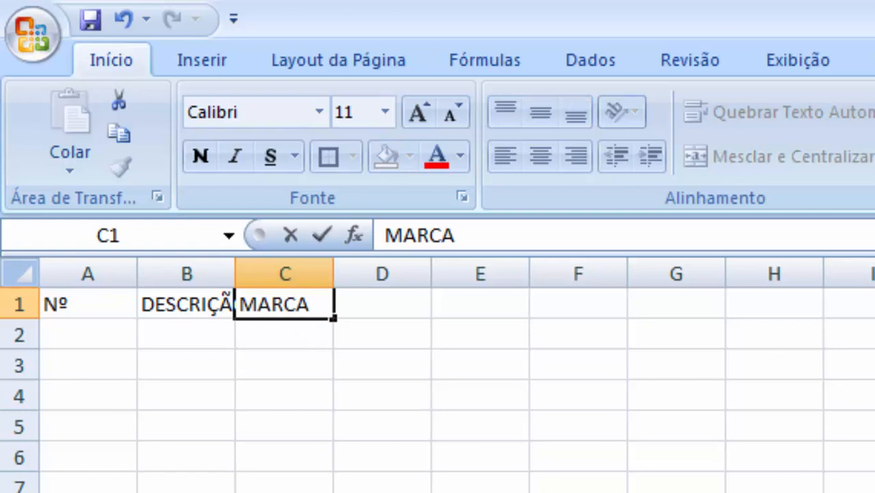
pyautogui.press('Tab')
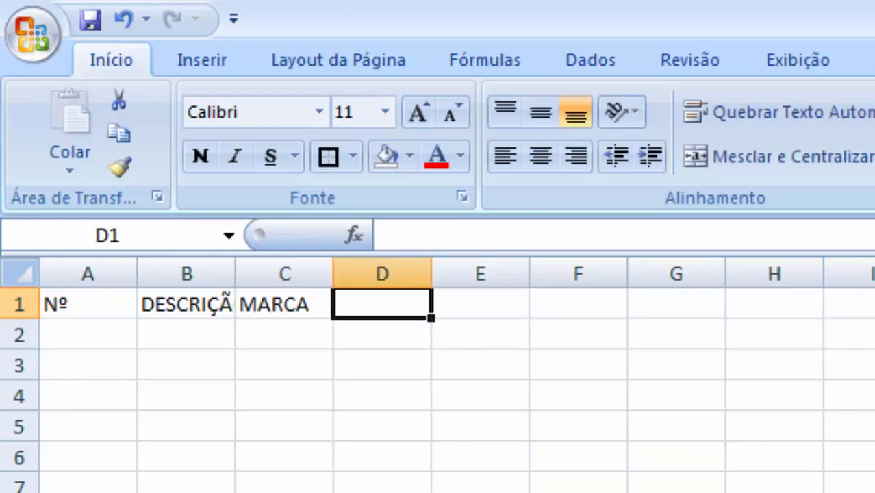
pyautogui.write('Q')
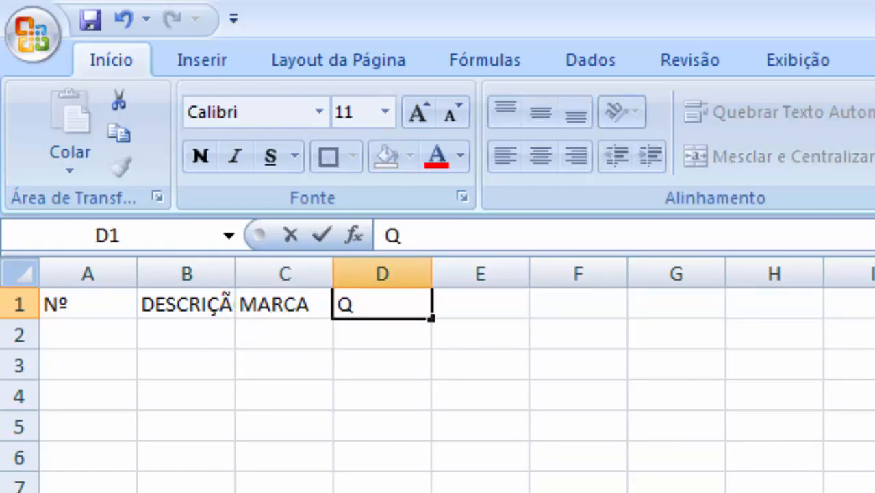
pyautogui.write('UANTIDADE')
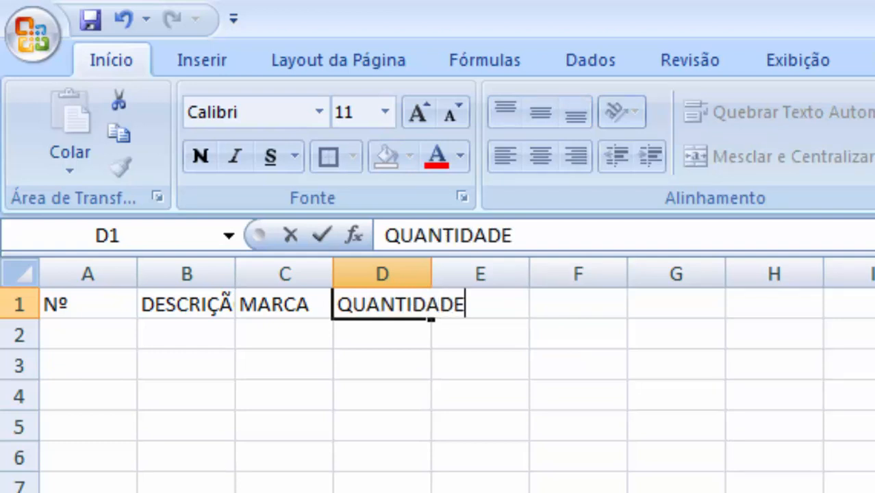
pyautogui.press('Tab')
pyautogui.write('VALOR')
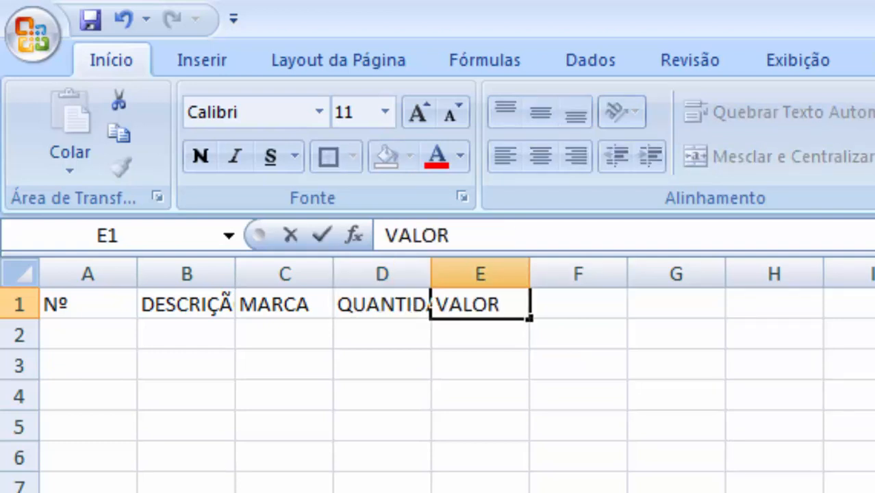
pyautogui.click(480, 492)
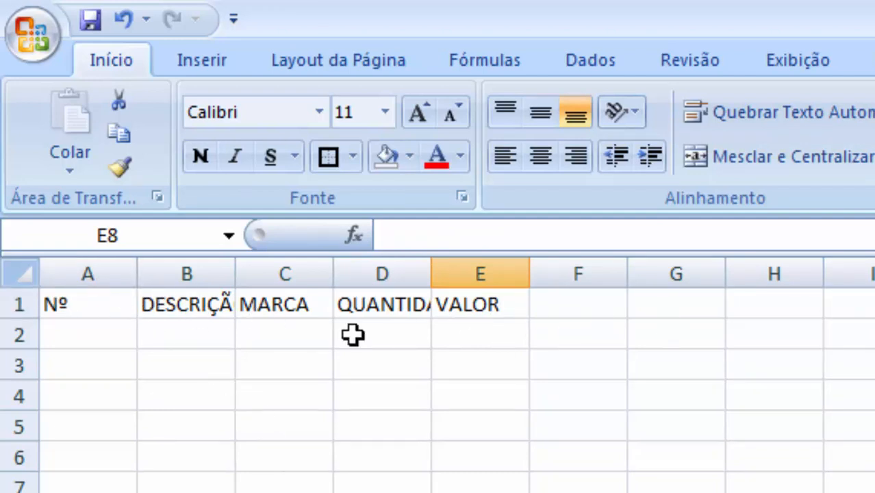
# - Autofit column A, widen column B greatly, and adjust columns C and D to fit their headers
pyautogui.doubleClick(136, 274)
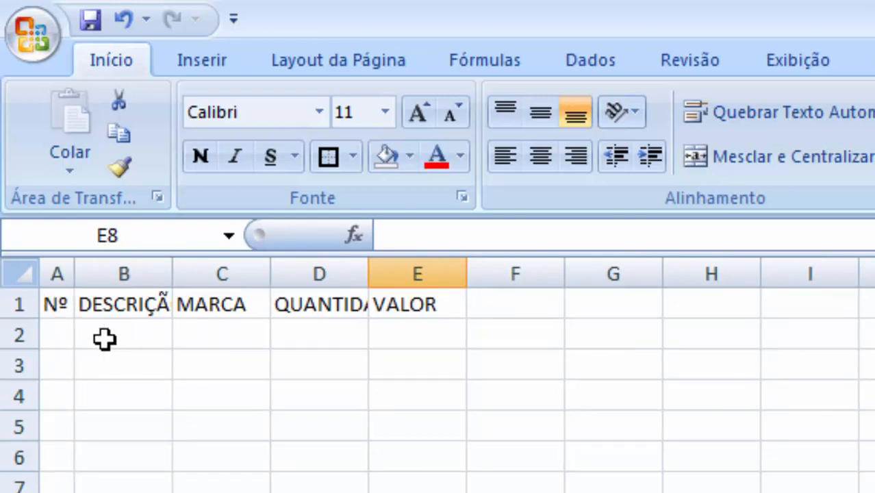
pyautogui.moveTo(175, 274); pyautogui.dragTo(760, 274)
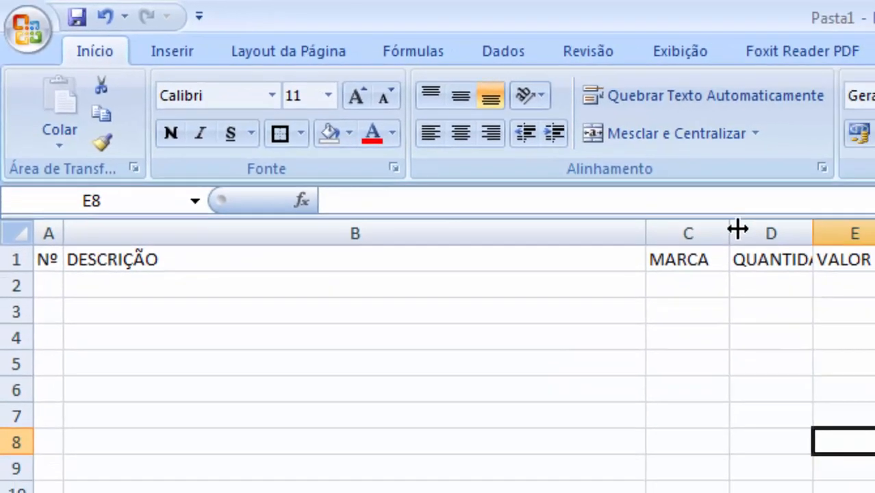
pyautogui.moveTo(738, 231); pyautogui.dragTo(818, 232)
pyautogui.moveTo(722, 205); pyautogui.dragTo(722, 205)
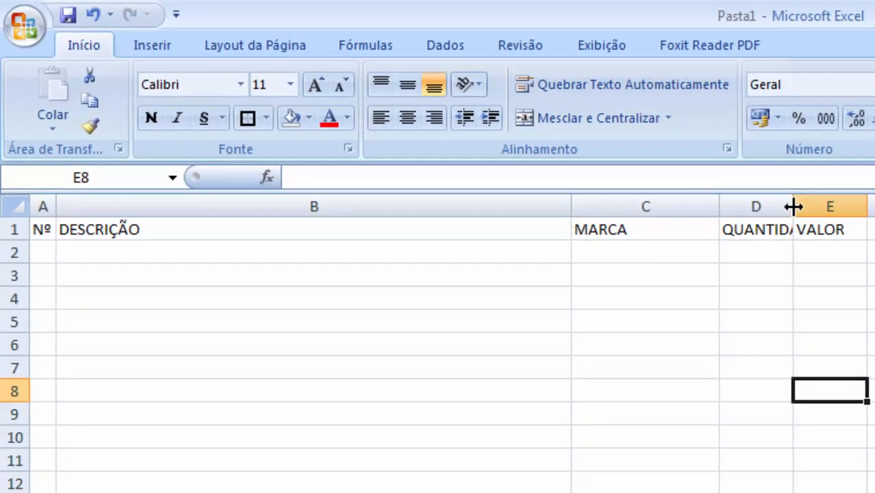
pyautogui.doubleClick(793, 206)
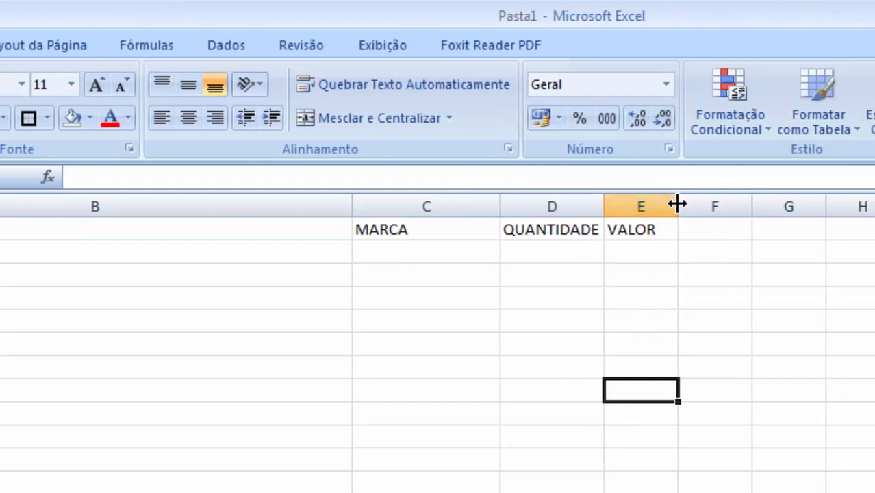
pyautogui.moveTo(678, 204); pyautogui.dragTo(705, 204)
pyautogui.click(634, 323)
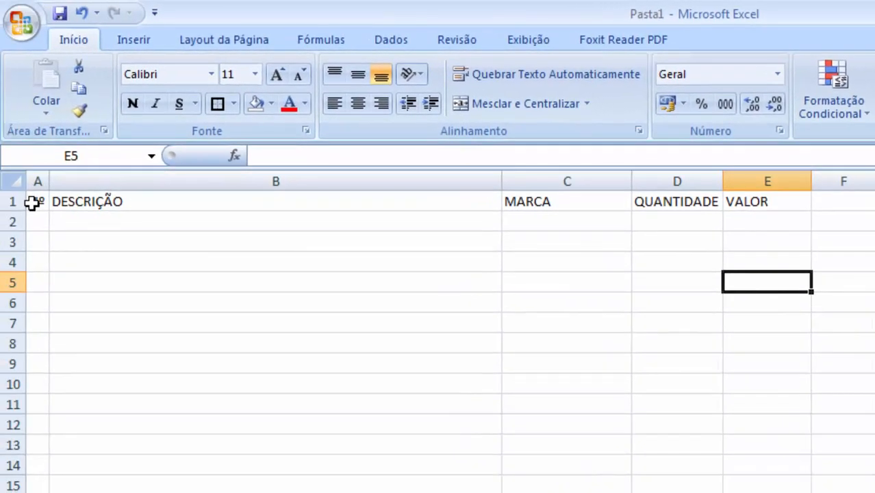
# - Center the header row A1:E1 and apply all borders to it
pyautogui.moveTo(33, 201); pyautogui.dragTo(736, 202)
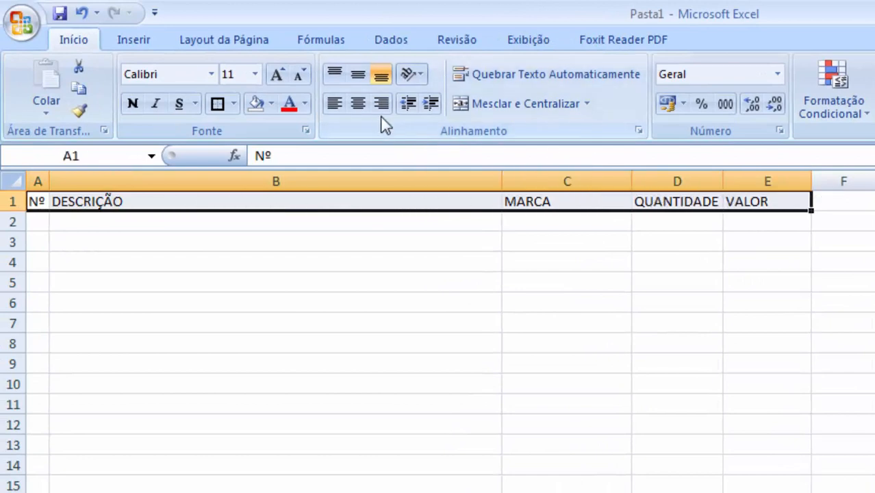
pyautogui.click(360, 104)
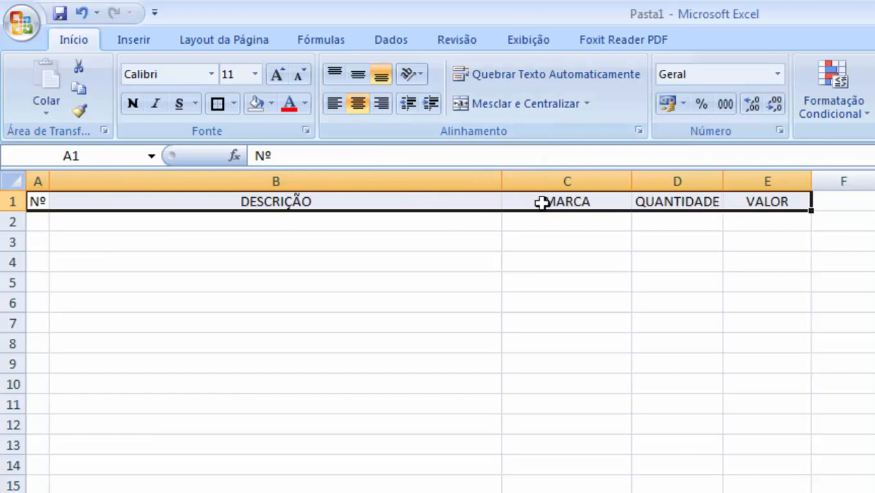
pyautogui.click(234, 104)
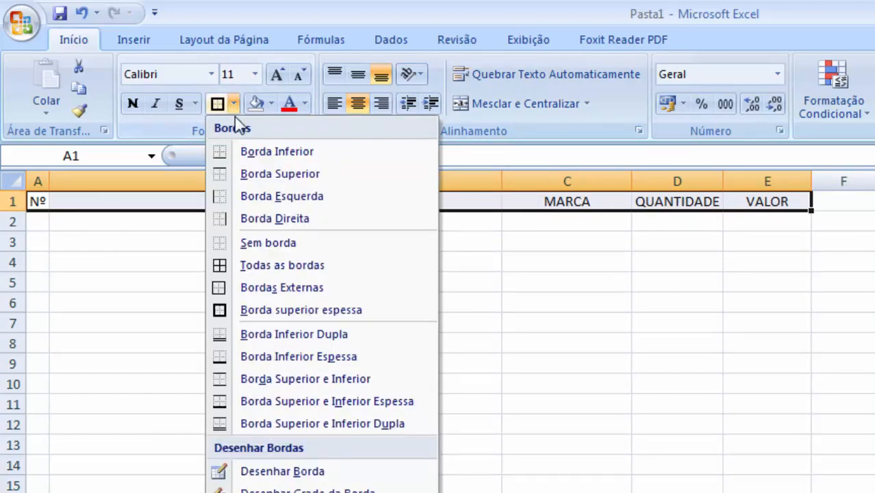
pyautogui.click(279, 270)
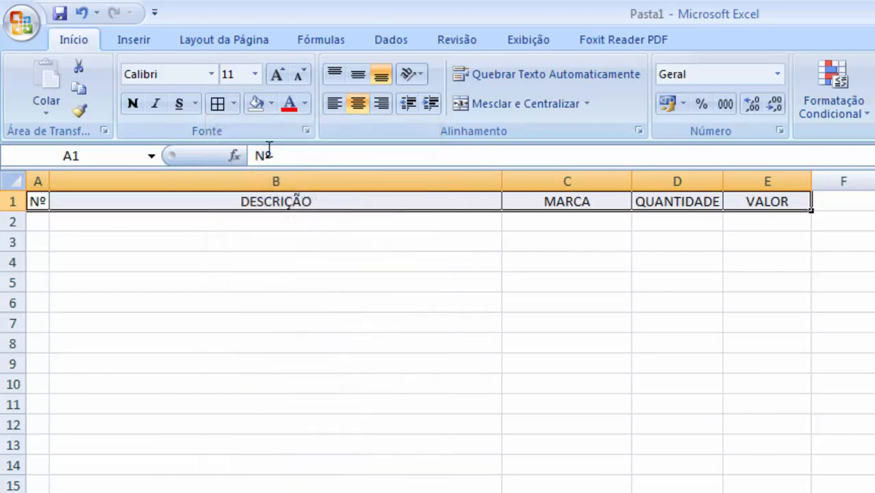
# - Fill the header cells with gray and set their font color to dark blue
pyautogui.click(271, 104)
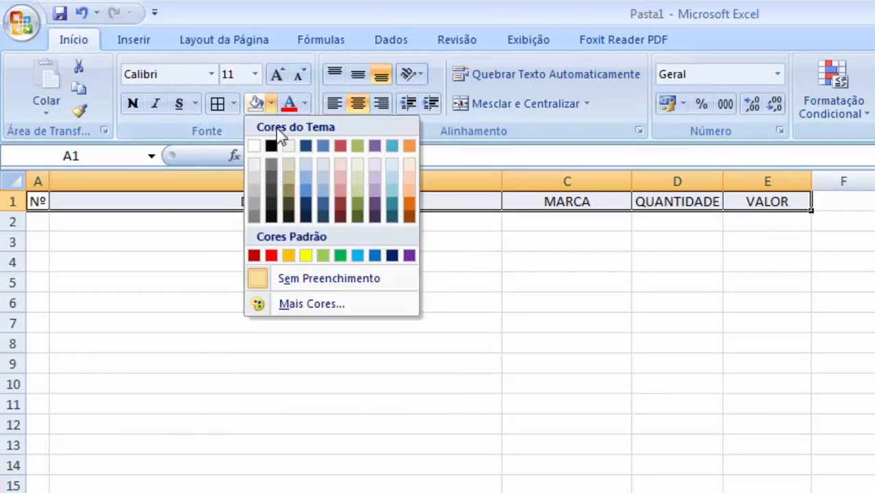
pyautogui.click(253, 186)
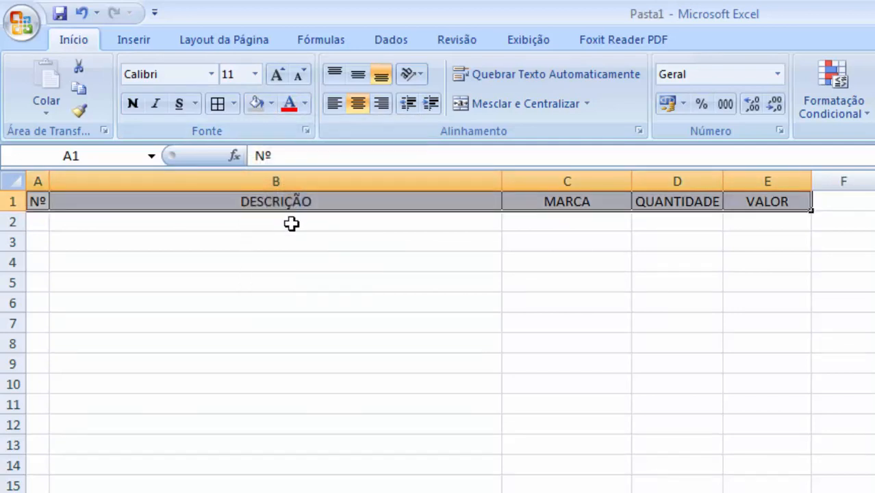
pyautogui.click(304, 104)
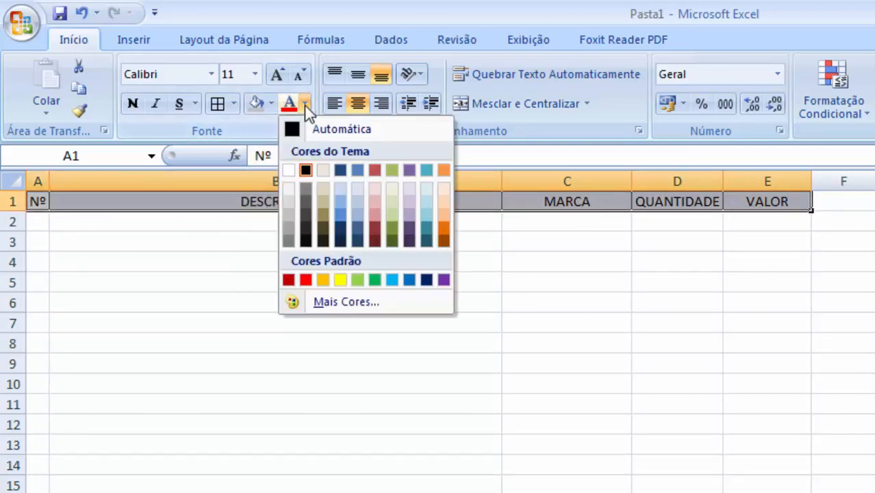
pyautogui.click(427, 281)
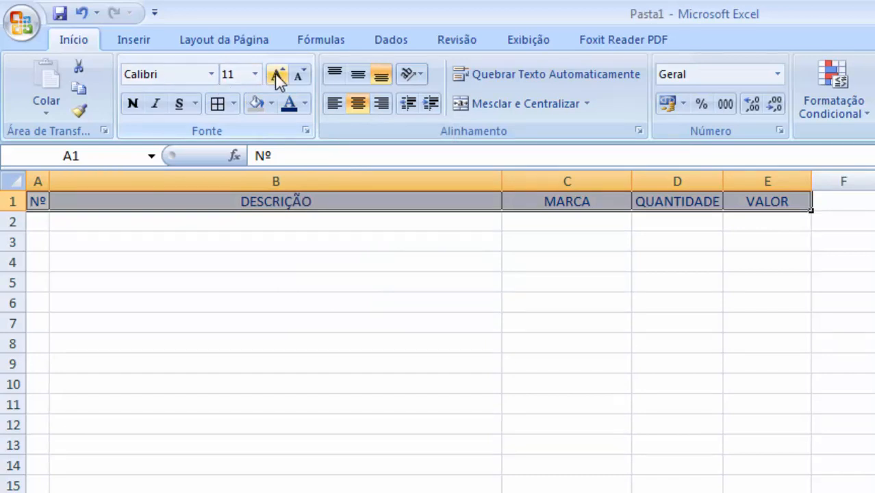
# - Change the header row's font to Arial and enlarge it to 16 points
pyautogui.click(210, 76)
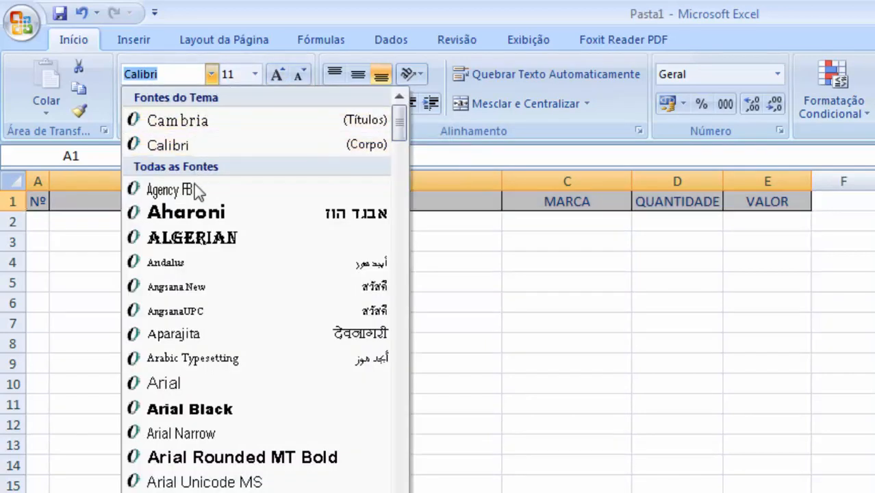
pyautogui.click(194, 382)
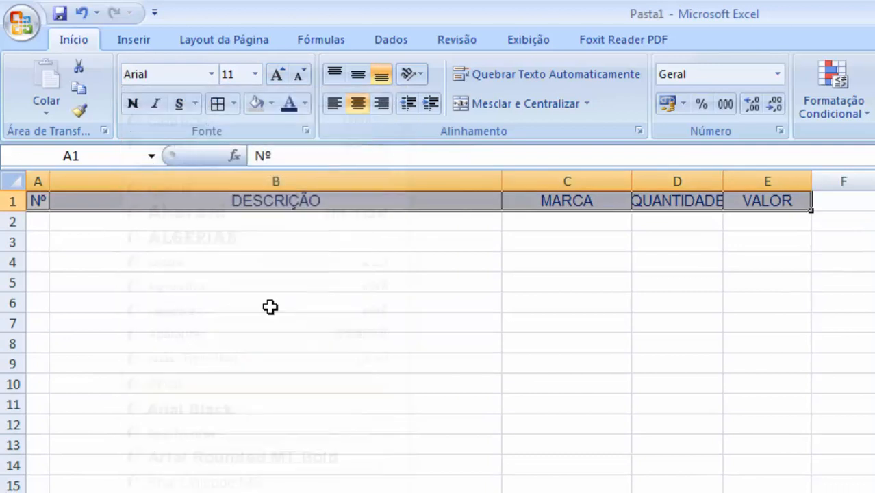
pyautogui.click(278, 75)
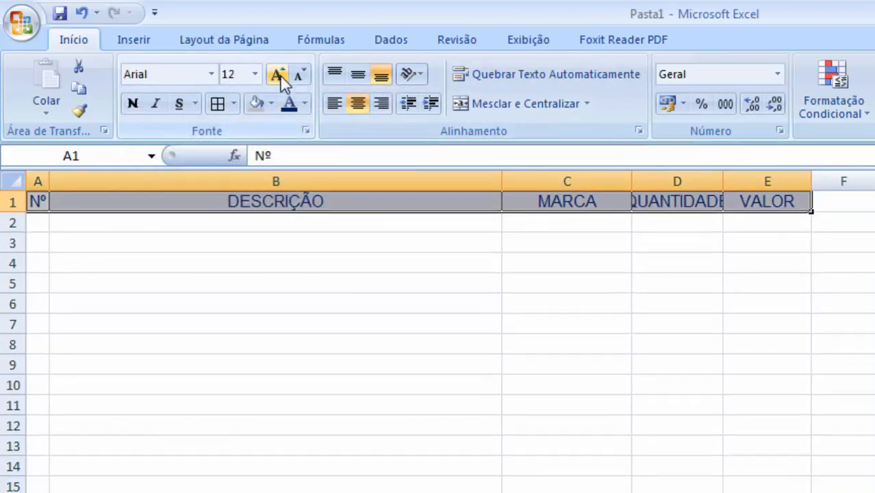
pyautogui.click(278, 75)
pyautogui.click(278, 75)
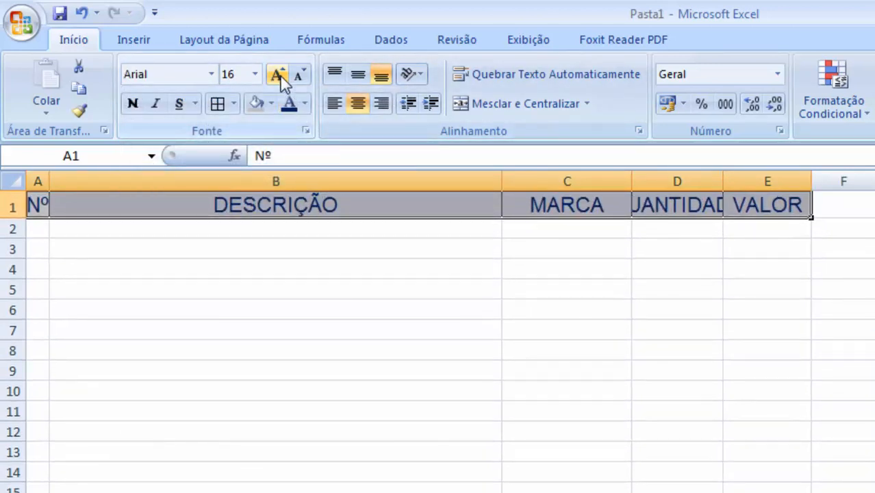
# - Autofit columns D and A so the enlarged headers fit
pyautogui.click(203, 302)
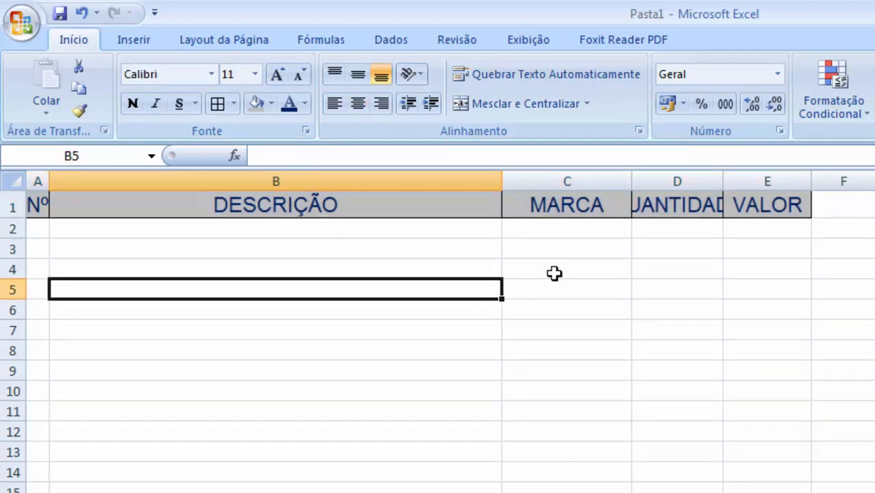
pyautogui.click(679, 214)
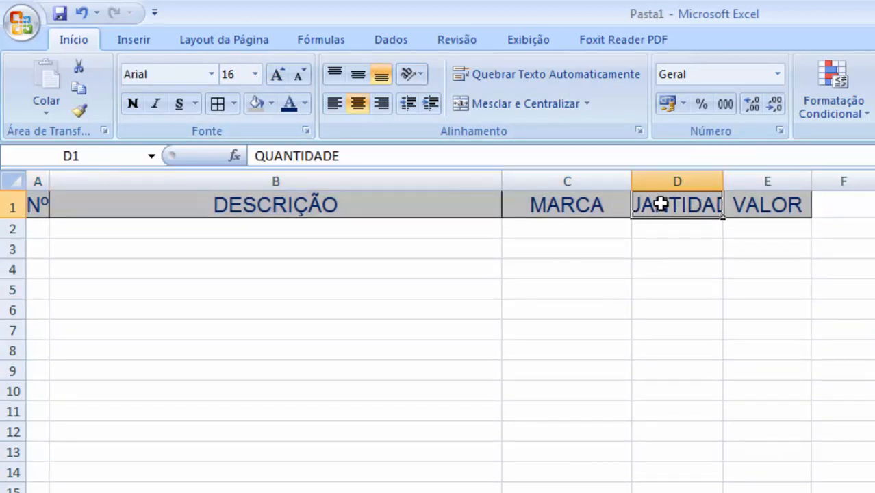
pyautogui.doubleClick(724, 182)
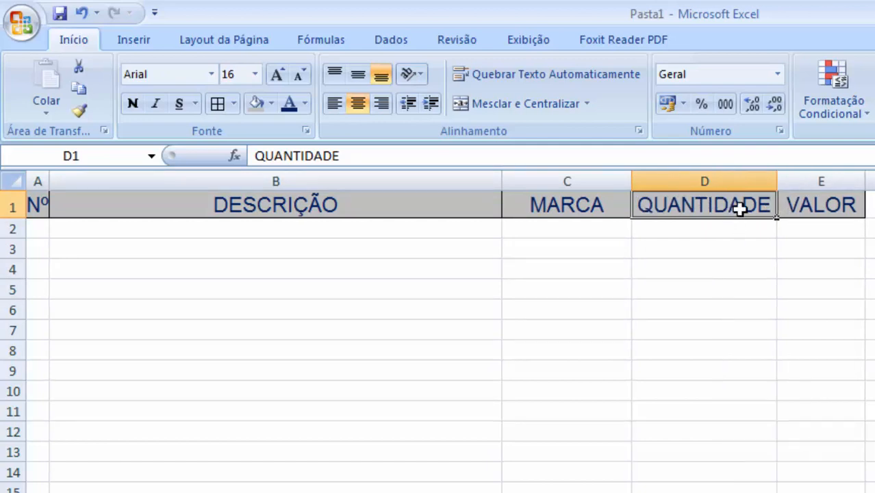
pyautogui.doubleClick(52, 181)
pyautogui.click(210, 342)
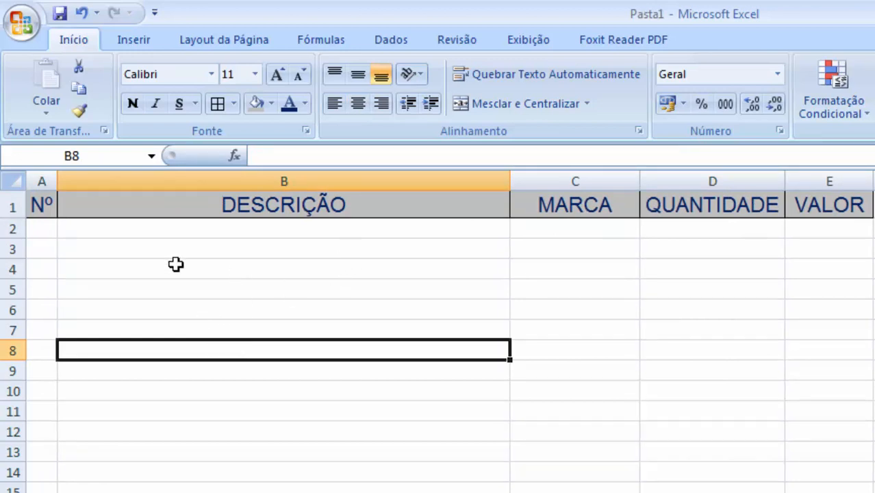
# - Enter 1 in A2 and the description ARROZ TIPO 01 in B2
pyautogui.click(47, 230)
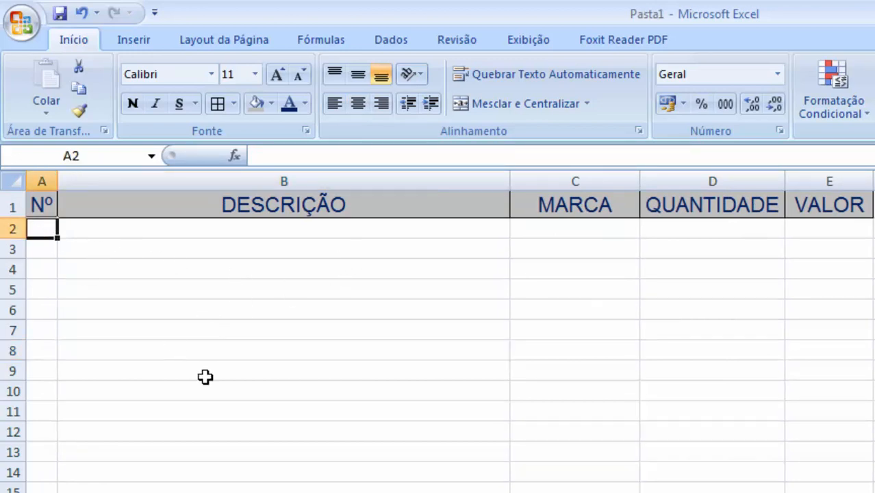
pyautogui.write('1')
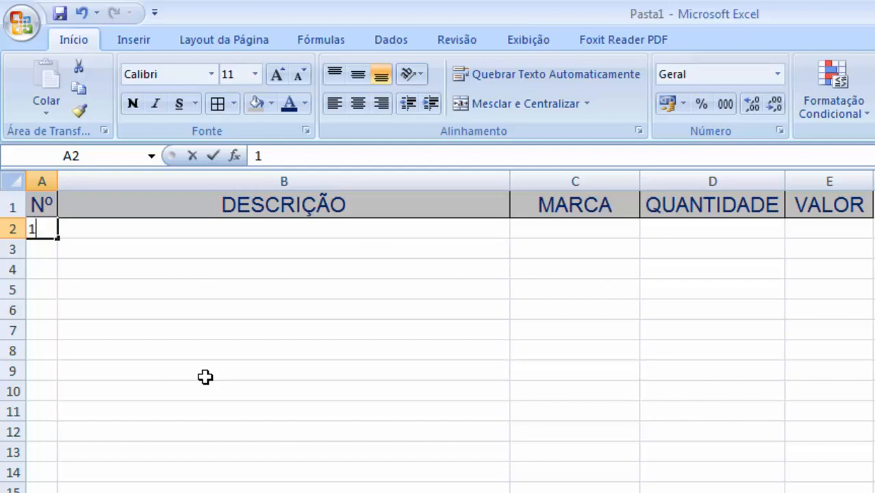
pyautogui.press('Return')
pyautogui.press('Up')
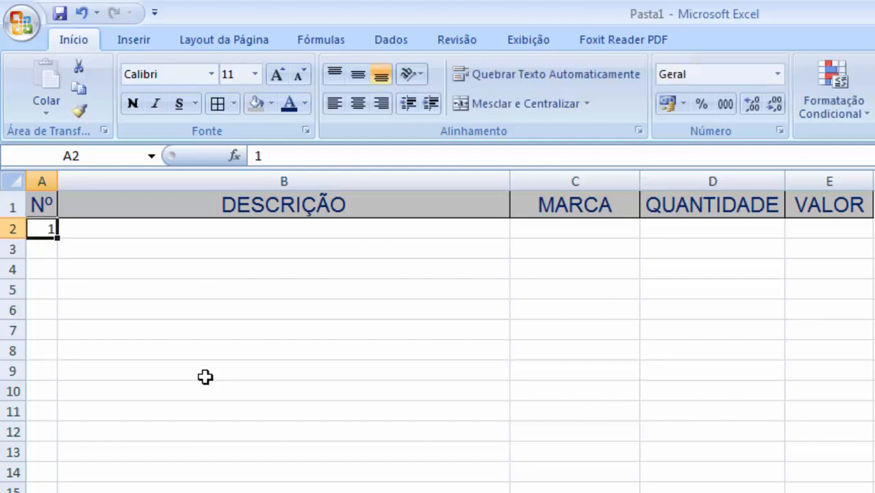
pyautogui.press('Right')
pyautogui.write('ARRO')
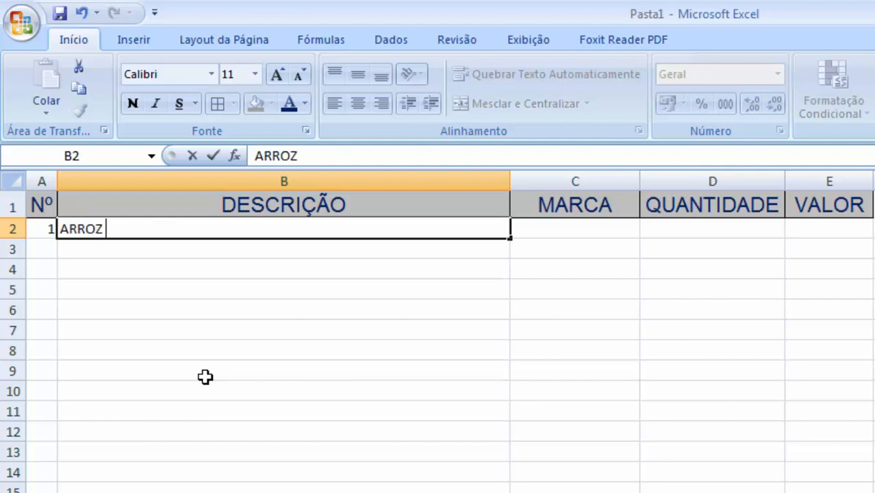
pyautogui.write('Z TIPO 01')
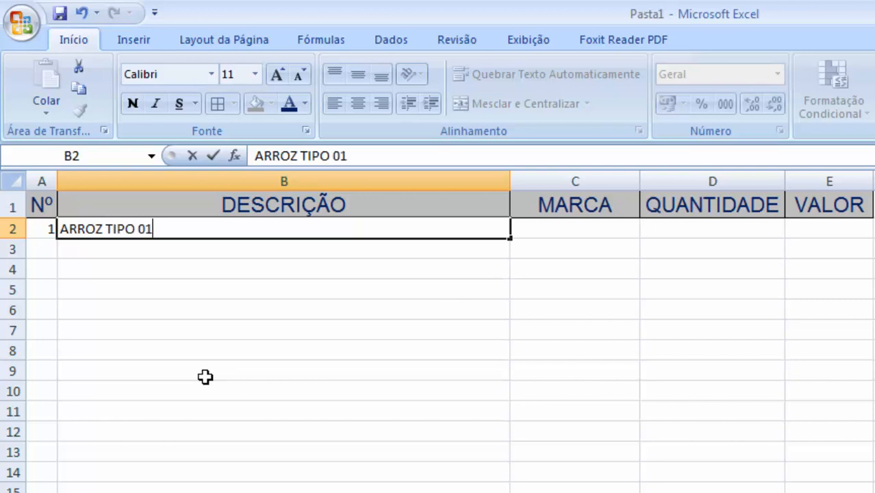
pyautogui.press('Tab')
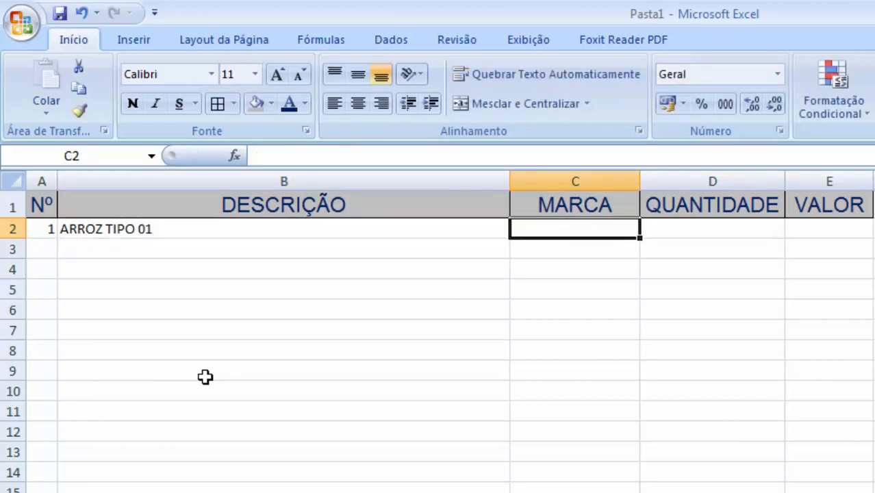
# - Enter the brand ARROZ BOM in C2
pyautogui.write('TIO')
pyautogui.press('BackSpace')
pyautogui.press('BackSpace')
pyautogui.press('BackSpace')
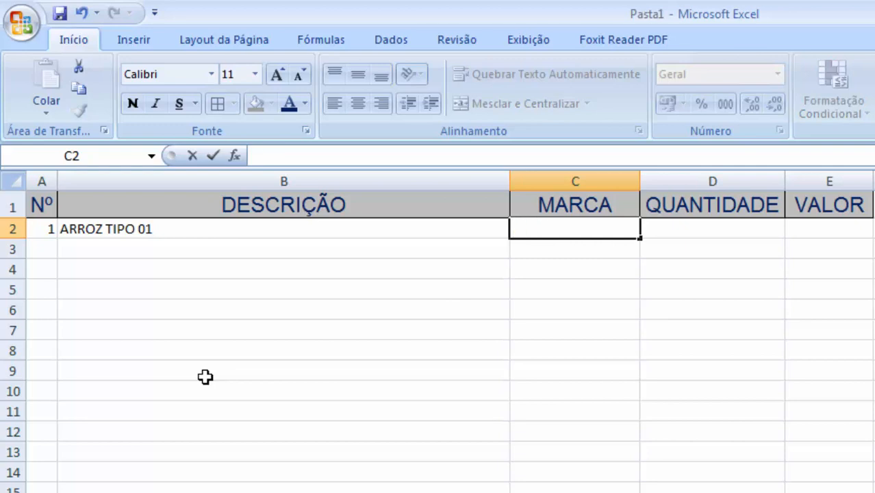
pyautogui.write('ARORO')
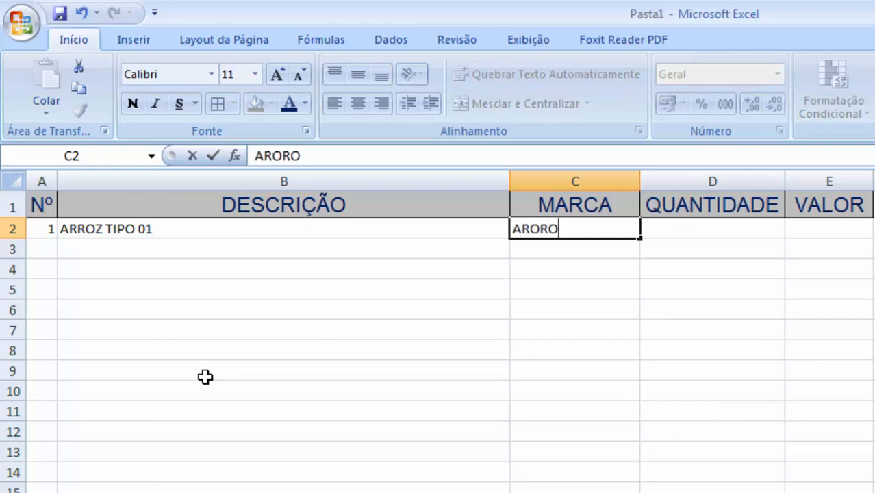
pyautogui.press('BackSpace')
pyautogui.press('BackSpace')
pyautogui.press('BackSpace')
pyautogui.write('ROZ BOM')
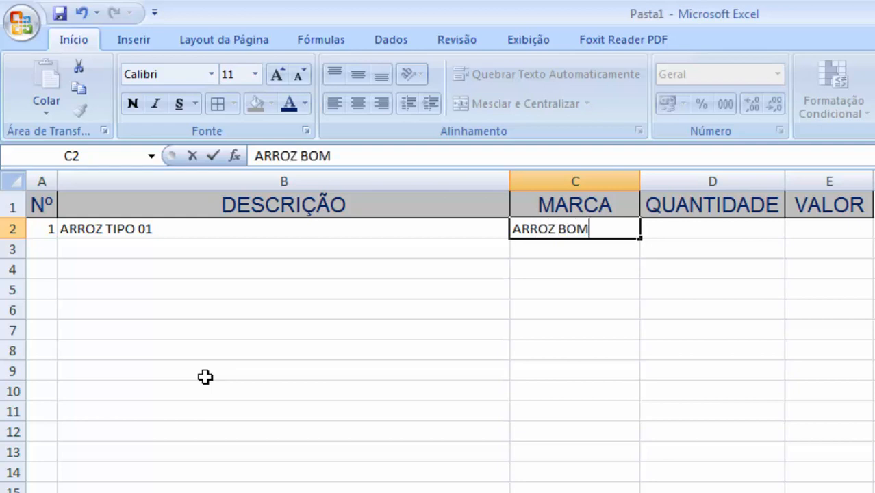
pyautogui.press('Tab')
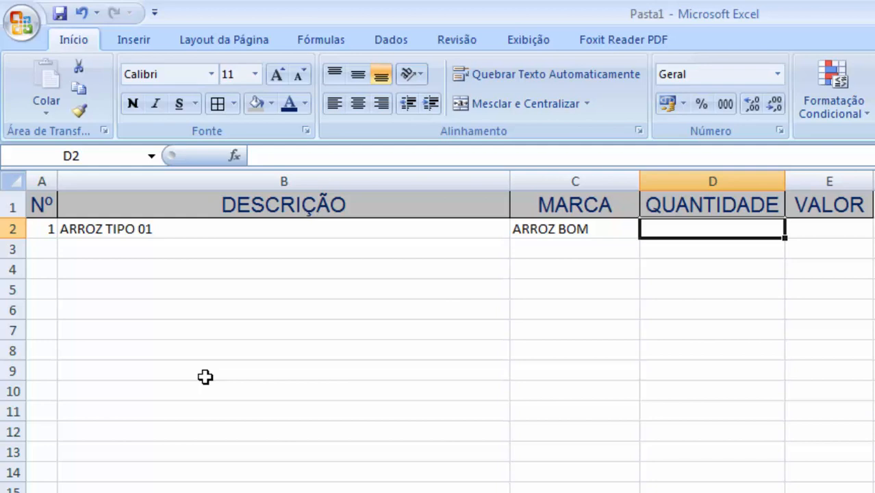
# - Enter the quantity 1 in D2 and the value 15,00 in E2
pyautogui.write('1')
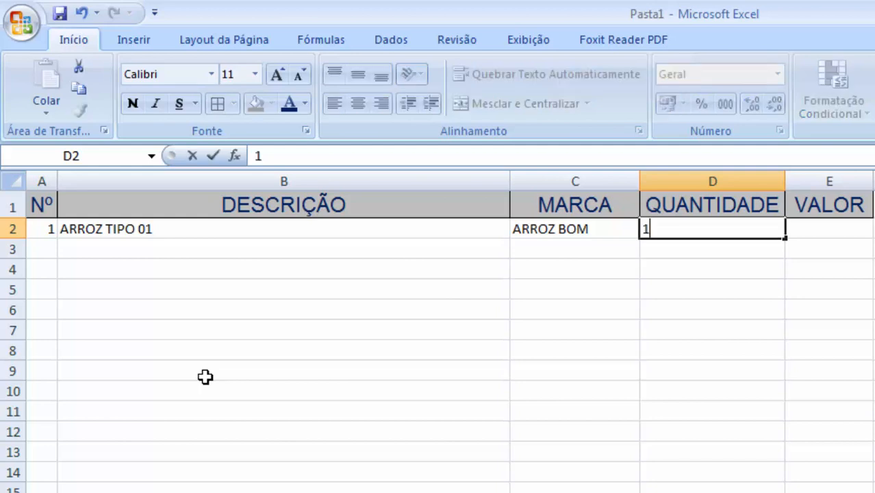
pyautogui.press('Tab')
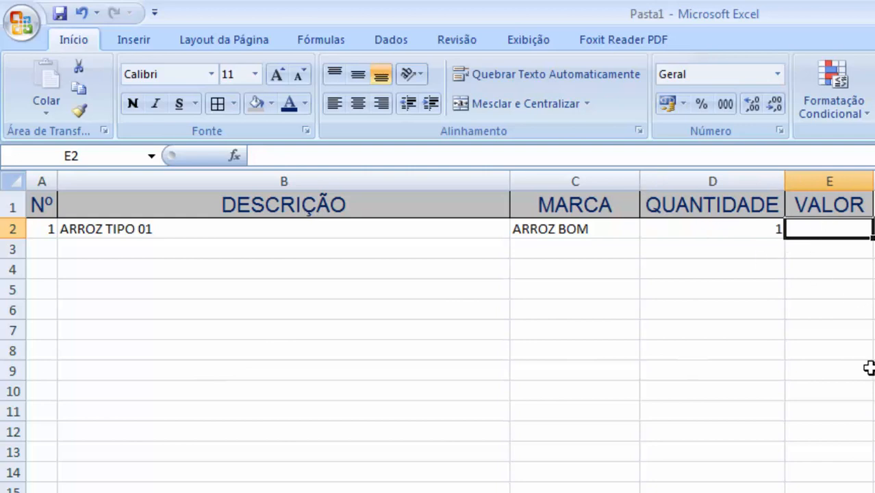
pyautogui.write('15,0')
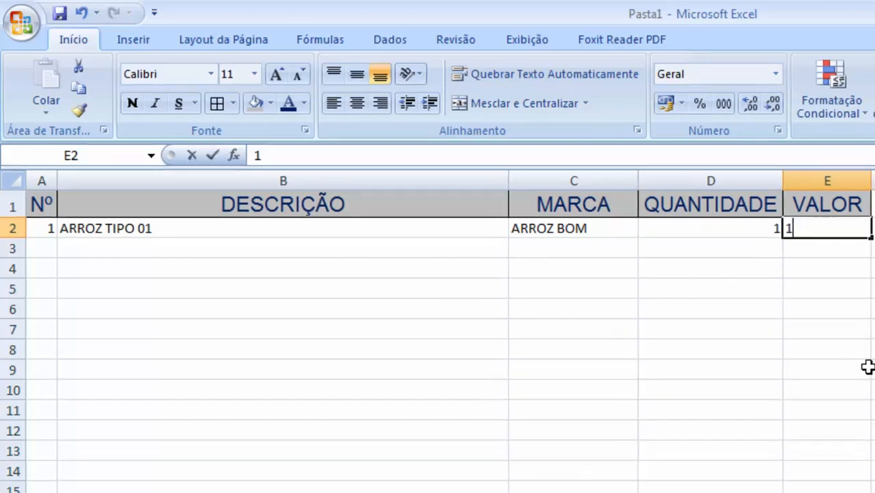
pyautogui.write('0')
pyautogui.press('Return')
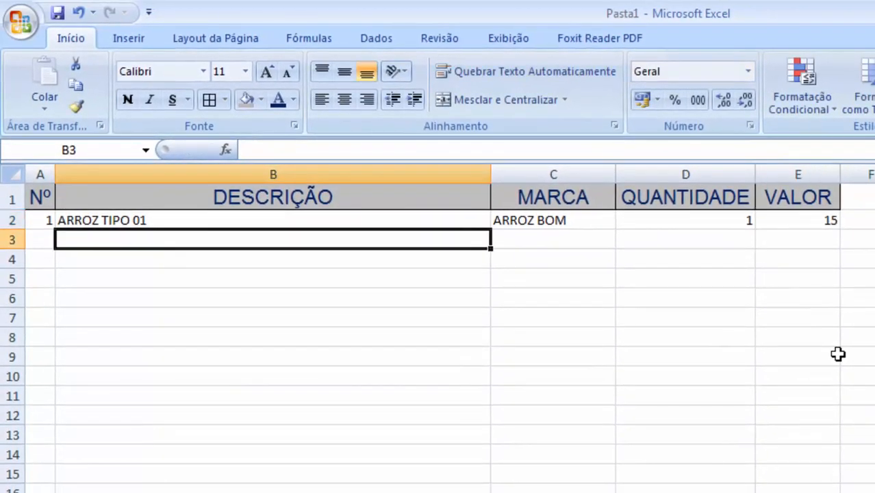
# - Apply the accounting currency format to the value in E2
pyautogui.press('Up')
pyautogui.press('Left')
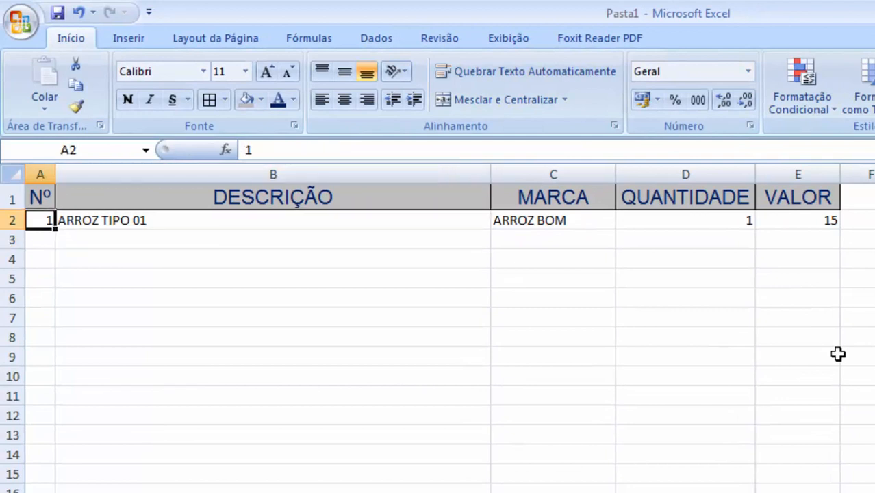
pyautogui.press('Right')
pyautogui.press('Right')
pyautogui.press('Left')
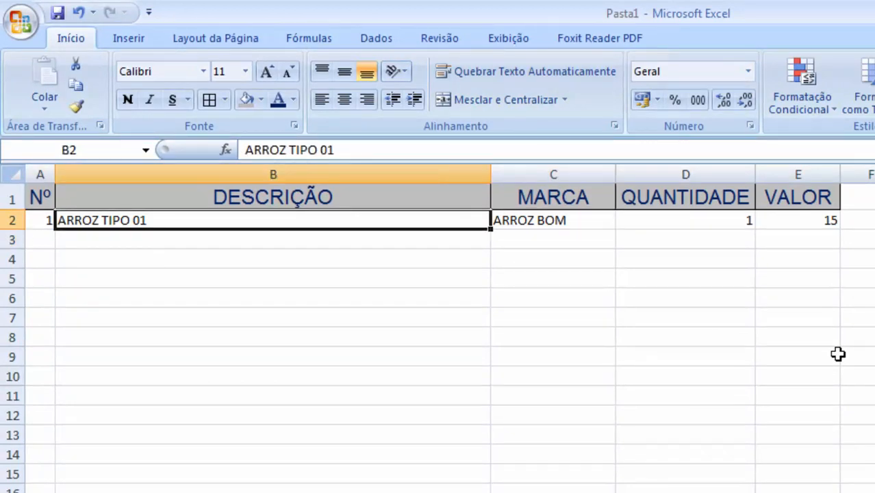
pyautogui.press('Right')
pyautogui.press('Right')
pyautogui.press('Right')
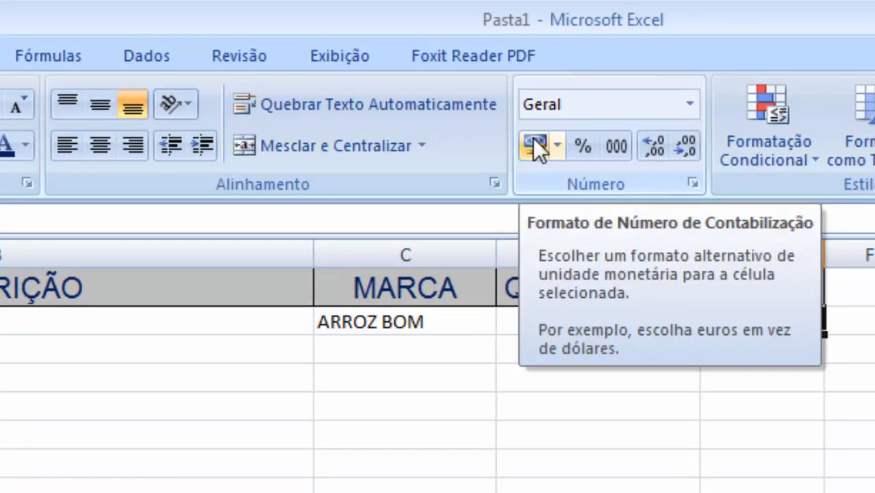
pyautogui.click(533, 138)
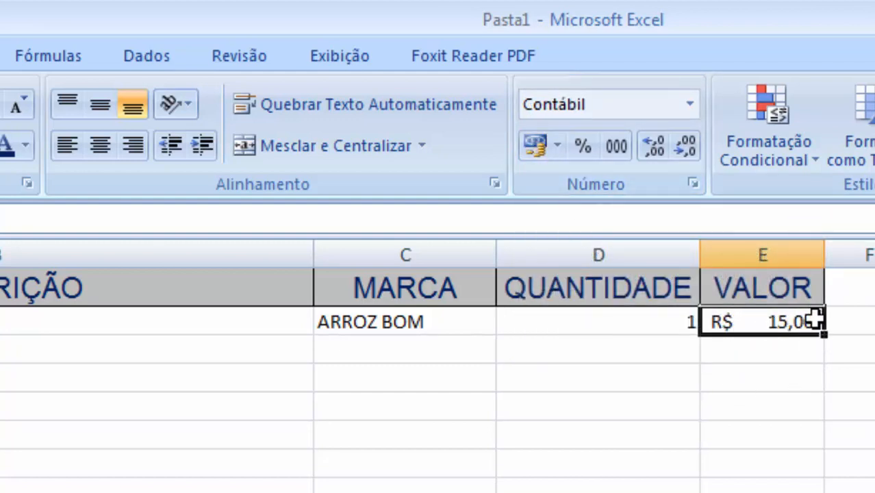
pyautogui.click(804, 405)
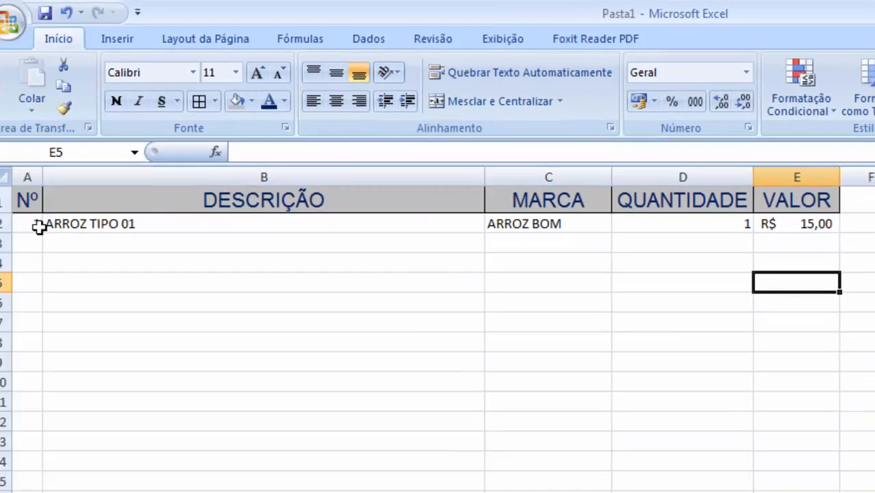
# - Apply all borders to the table body range A2:E23
pyautogui.moveTo(39, 219); pyautogui.dragTo(760, 492)
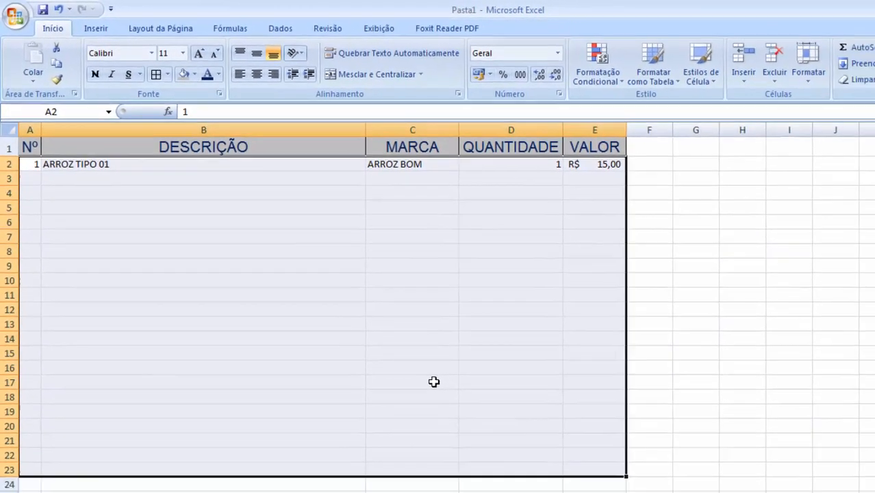
pyautogui.moveTo(36, 165); pyautogui.dragTo(578, 462)
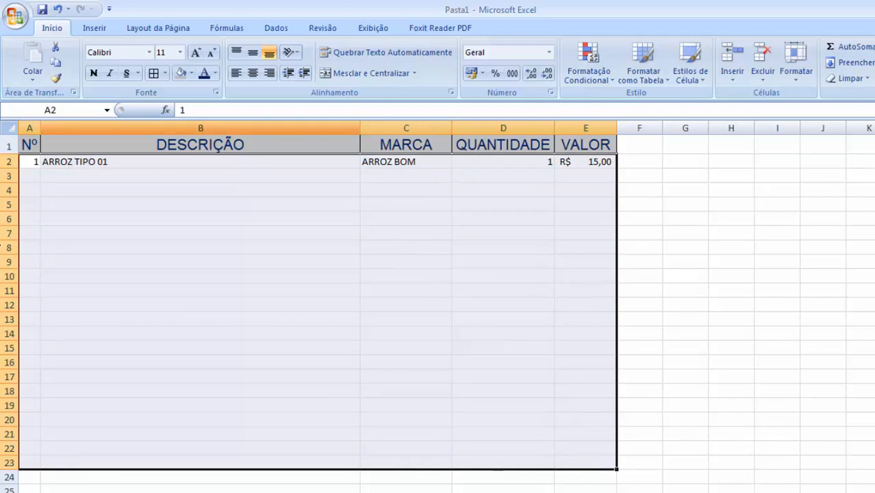
pyautogui.click(165, 73)
pyautogui.click(185, 188)
pyautogui.click(203, 249)
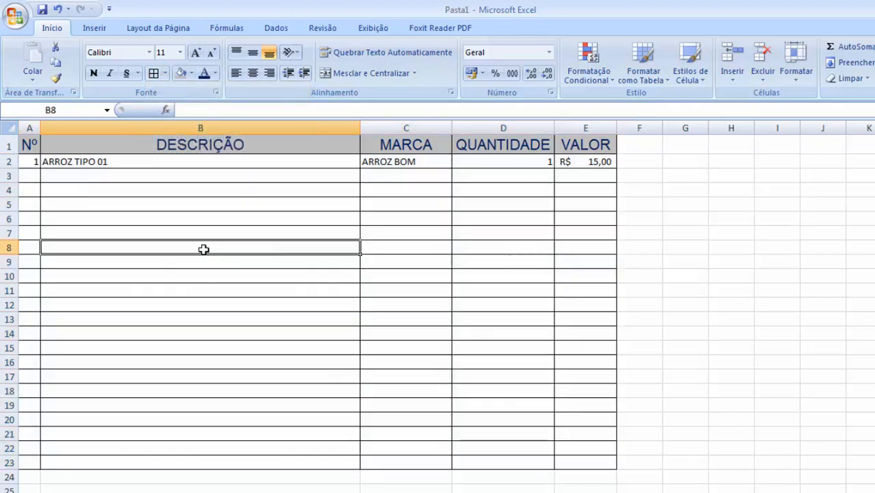